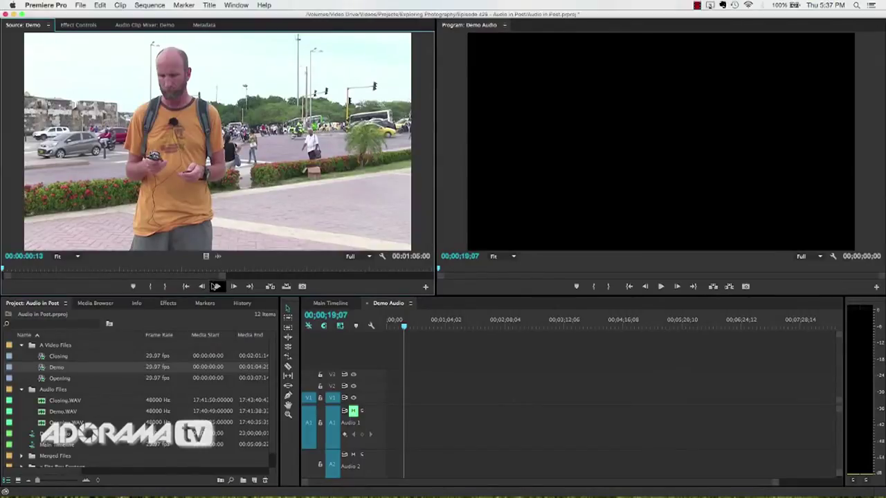
Play the start of the Demo video clip, then move its playhead to the hand clap at 00:00:14:23
{"action": "left_click", "coordinate": [216, 285]}
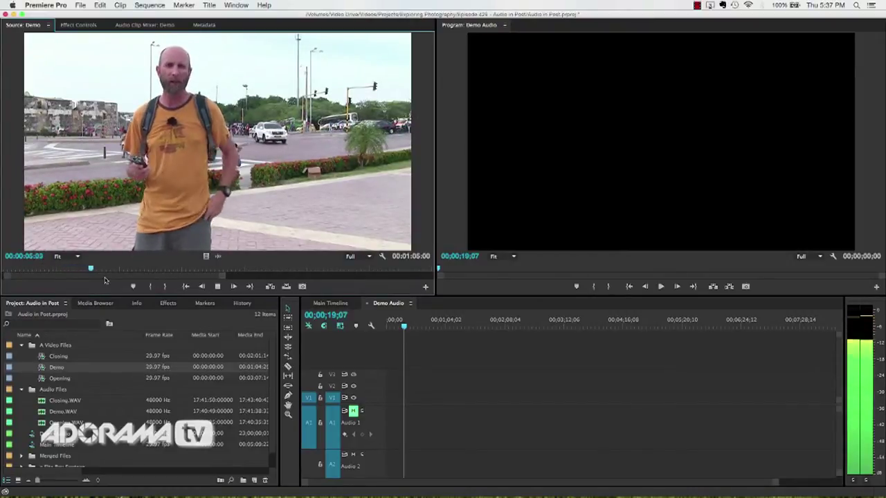
{"action": "key", "text": "space"}
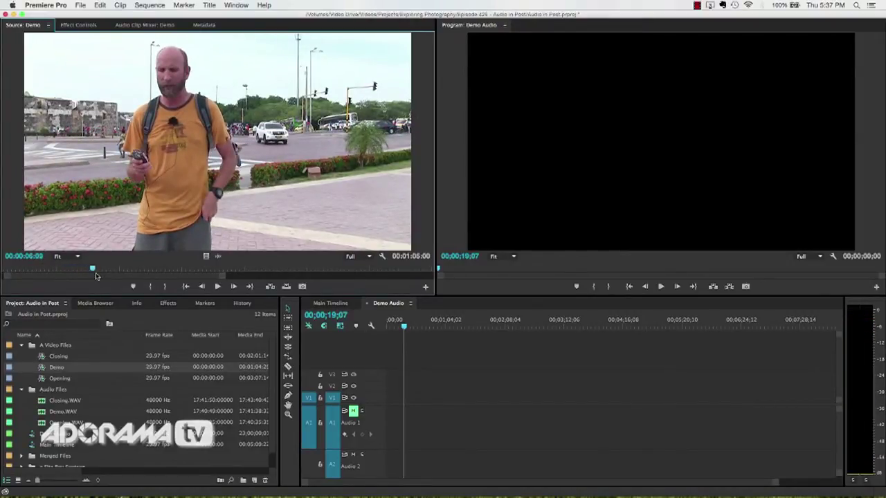
{"action": "left_click_drag", "start_coordinate": [95, 271], "coordinate": [227, 278]}
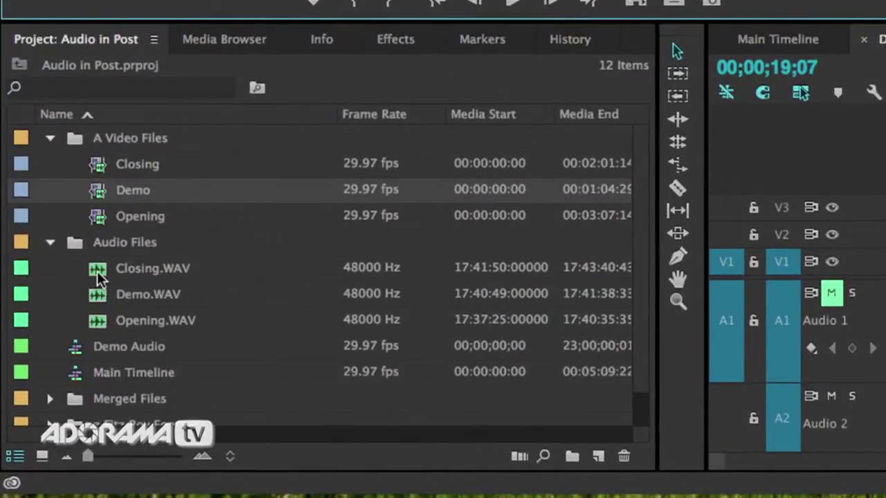
Load Demo.WAV as the source, listen to its opening, and move the playhead to the clap spikes at 17;40;55;15
{"action": "mouse_move", "coordinate": [103, 299]}
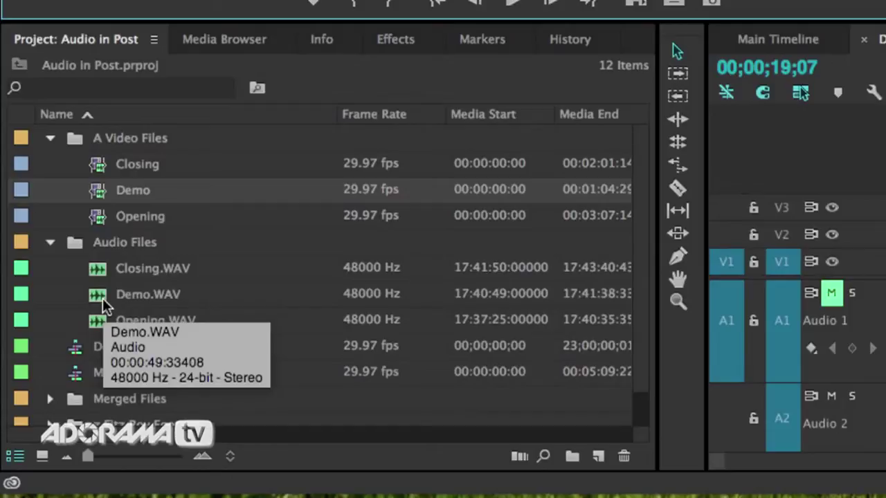
{"action": "left_click", "coordinate": [102, 298]}
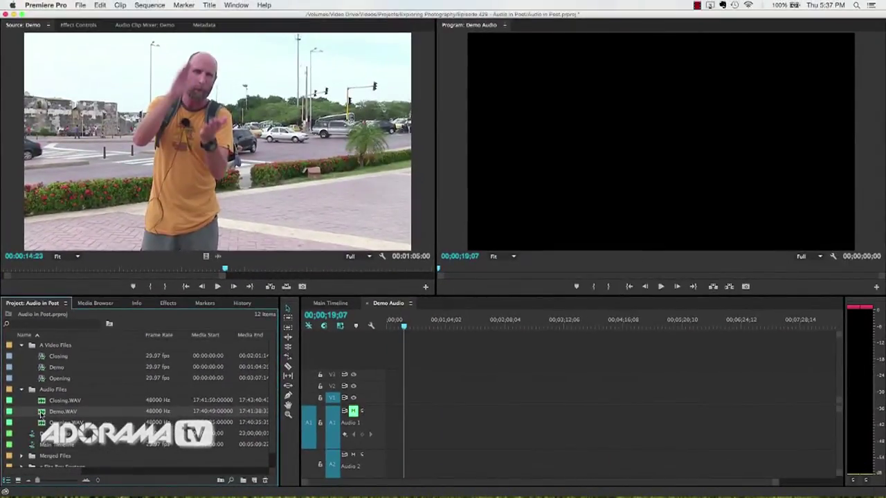
{"action": "double_click", "coordinate": [41, 414]}
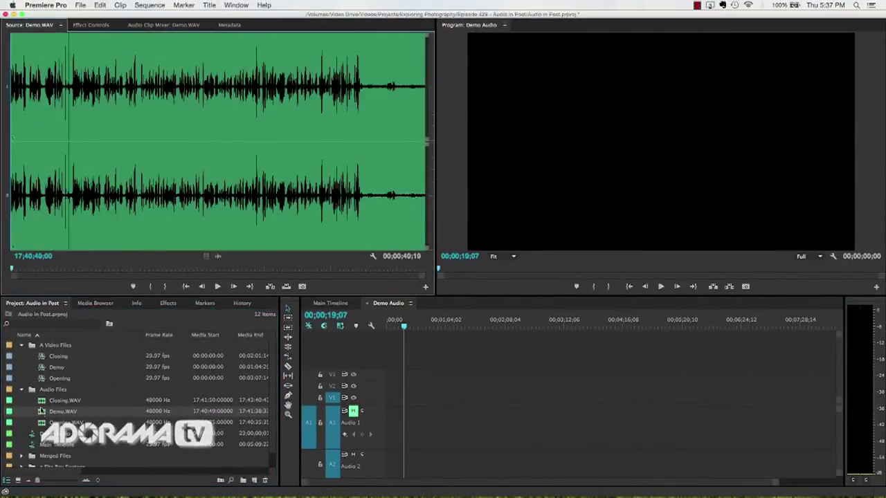
{"action": "key", "text": "space"}
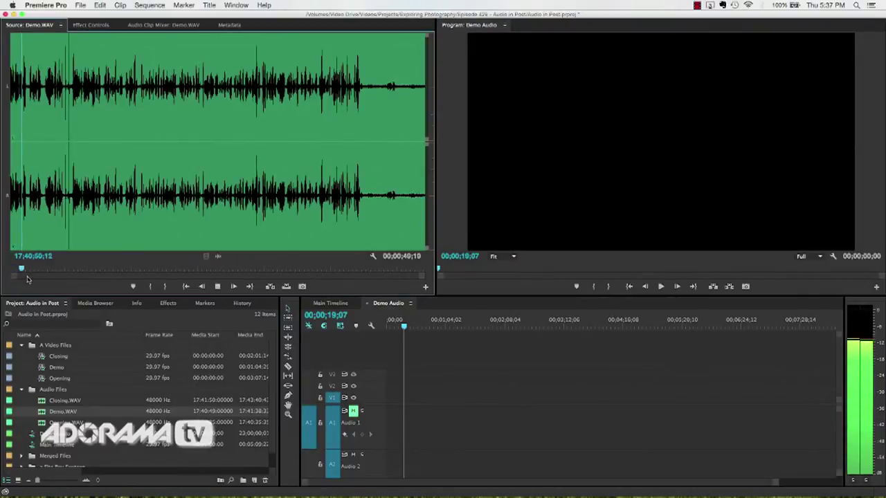
{"action": "key", "text": "space"}
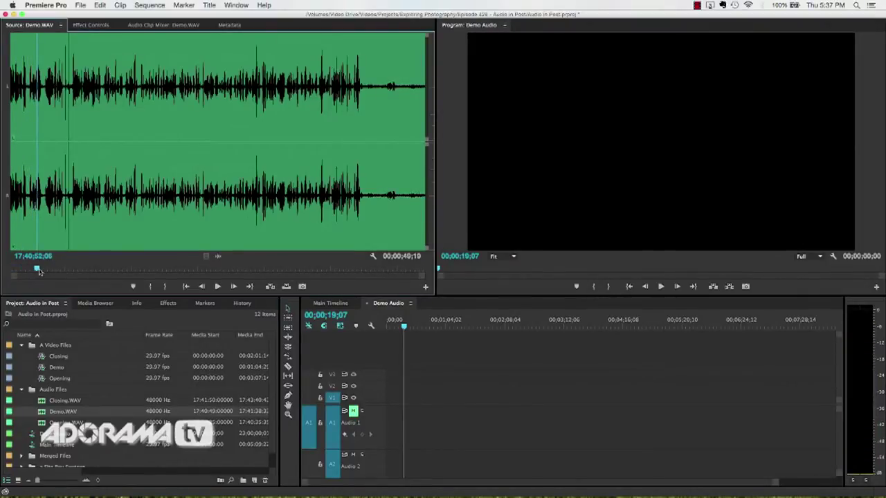
{"action": "left_click_drag", "start_coordinate": [37, 269], "coordinate": [63, 272]}
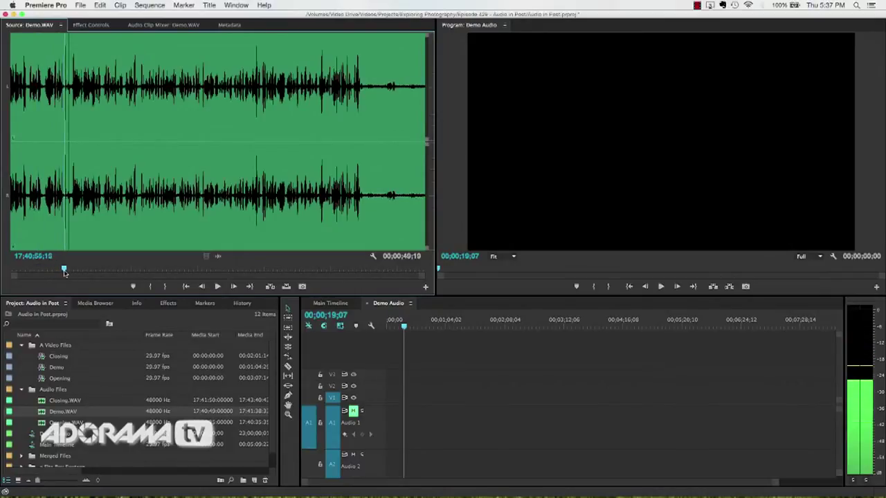
Examine the clap spikes in the Demo.WAV waveform up close and play through them from 17;40;54;29
{"action": "key", "text": "equal"}
{"action": "key", "text": "equal"}
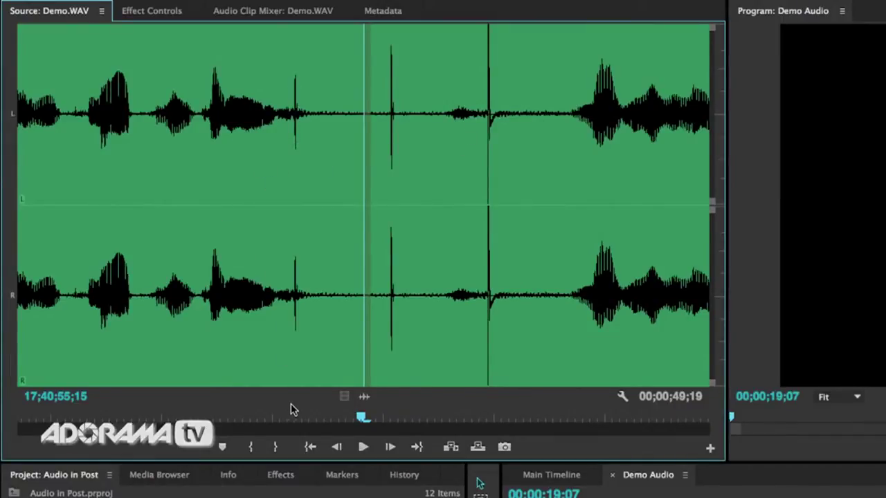
{"action": "left_click_drag", "start_coordinate": [361, 418], "coordinate": [245, 418]}
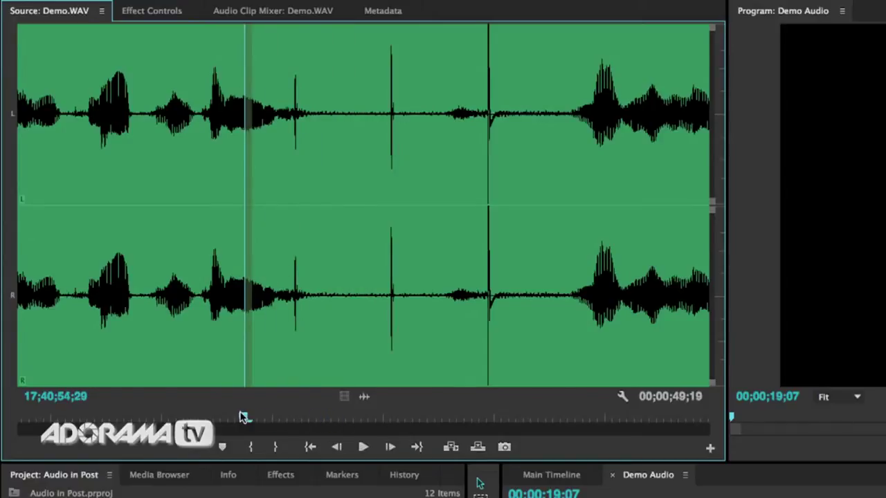
{"action": "key", "text": "space"}
{"action": "key", "text": "space"}
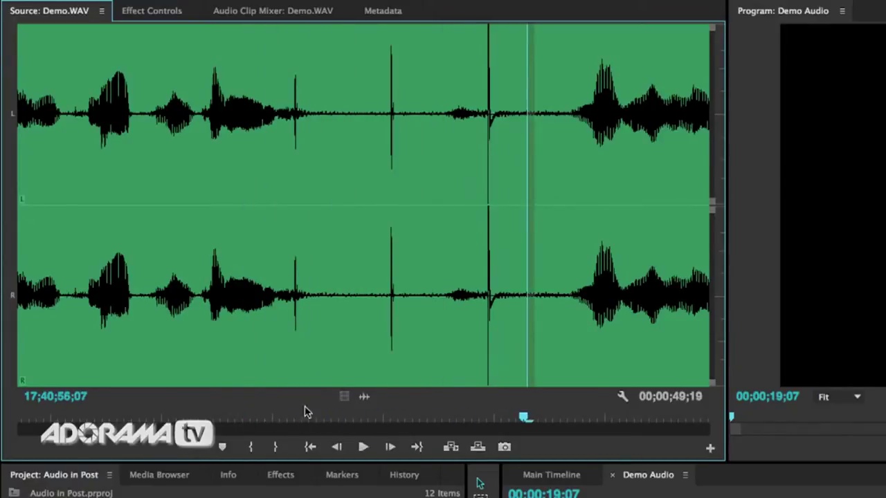
{"action": "left_click_drag", "start_coordinate": [524, 418], "coordinate": [246, 421]}
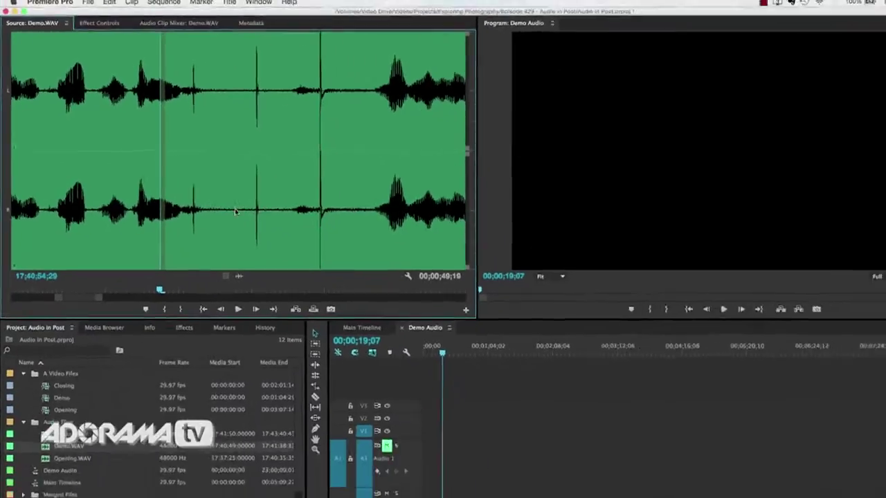
Load the Demo video clip as the source and display its audio waveform, magnified around the claps
{"action": "left_click", "coordinate": [42, 368]}
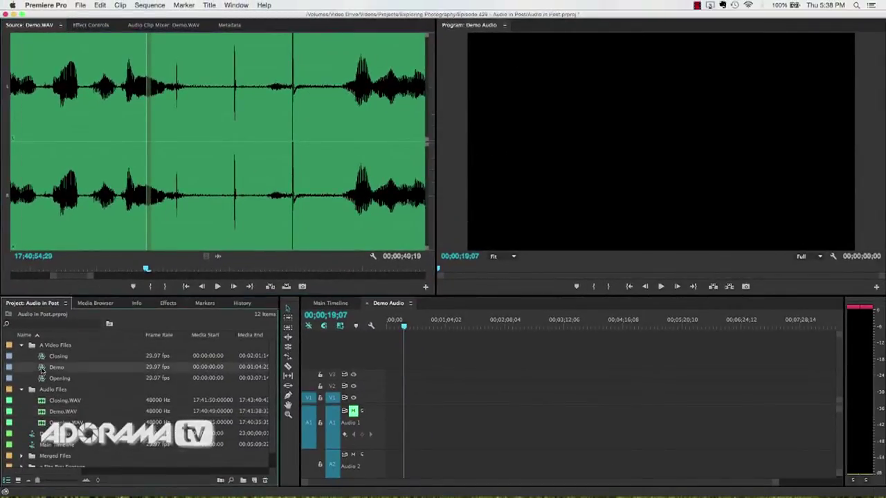
{"action": "double_click", "coordinate": [42, 369]}
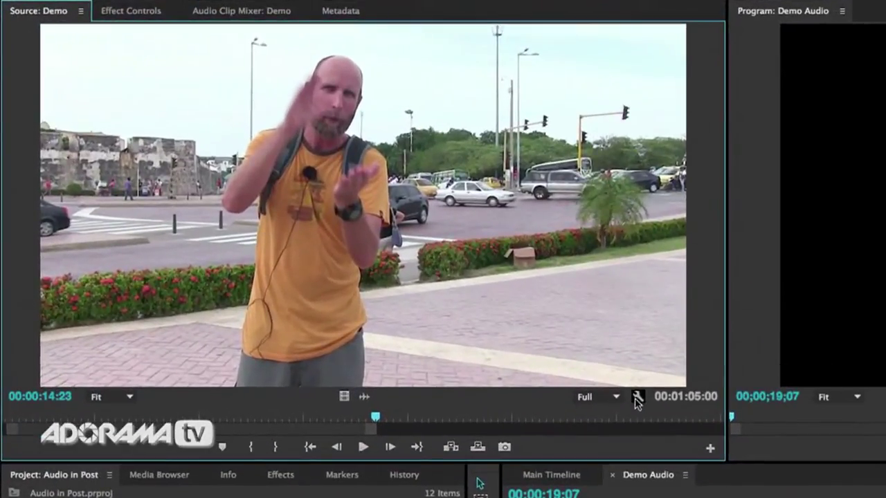
{"action": "left_click", "coordinate": [592, 373]}
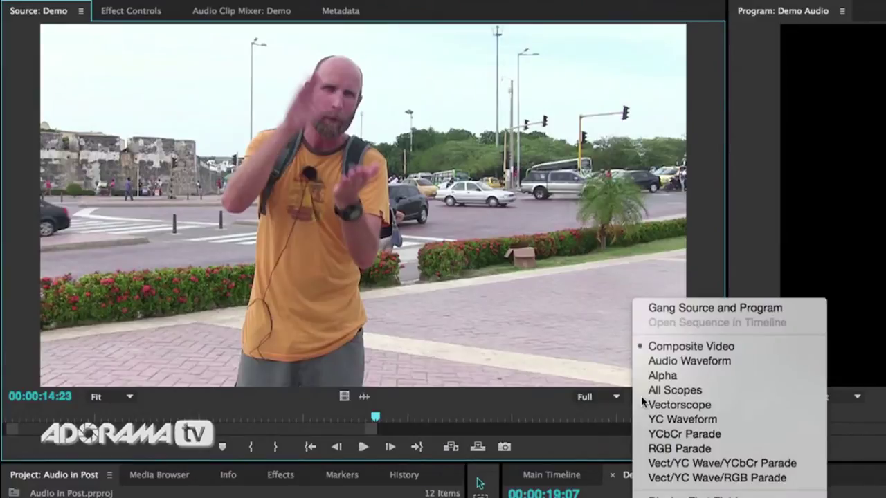
{"action": "left_click", "coordinate": [688, 362]}
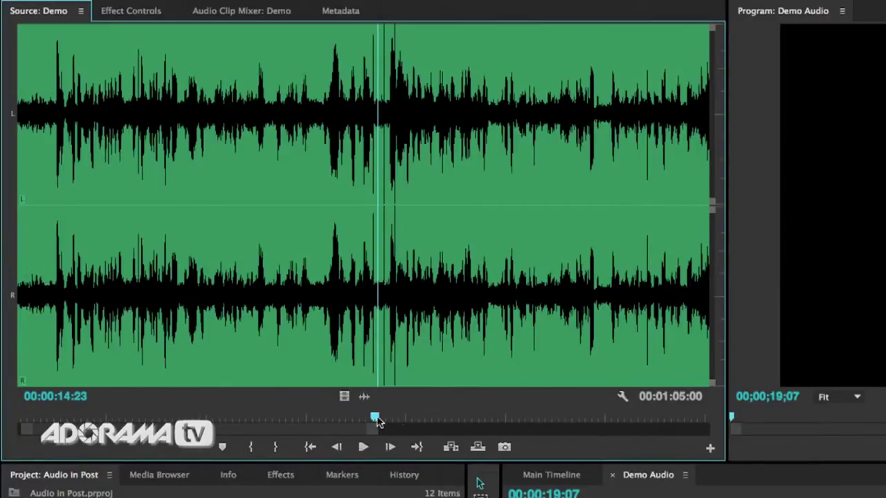
{"action": "scroll", "coordinate": [360, 411], "scroll_direction": "up", "scroll_amount": 8}
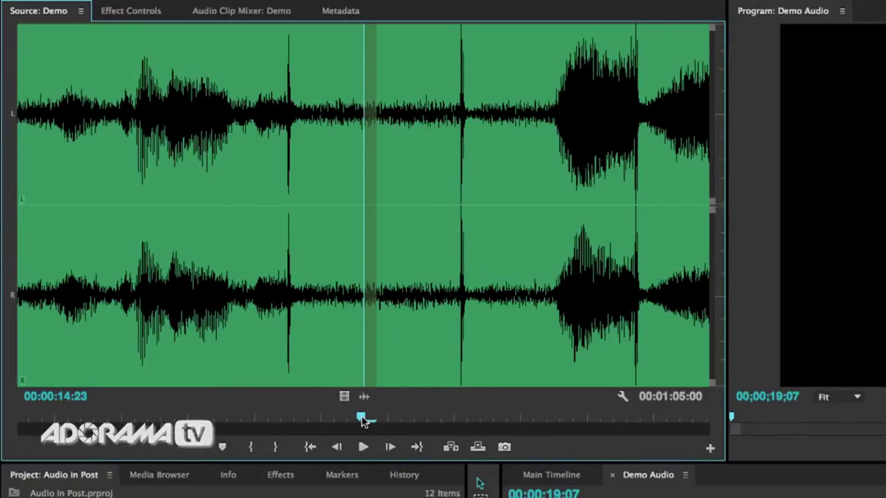
Play the clap section of the Demo video's waveform from 00:00:14:16 and replay it to examine the camera audio's spikes and noise
{"action": "left_click_drag", "start_coordinate": [363, 421], "coordinate": [269, 420]}
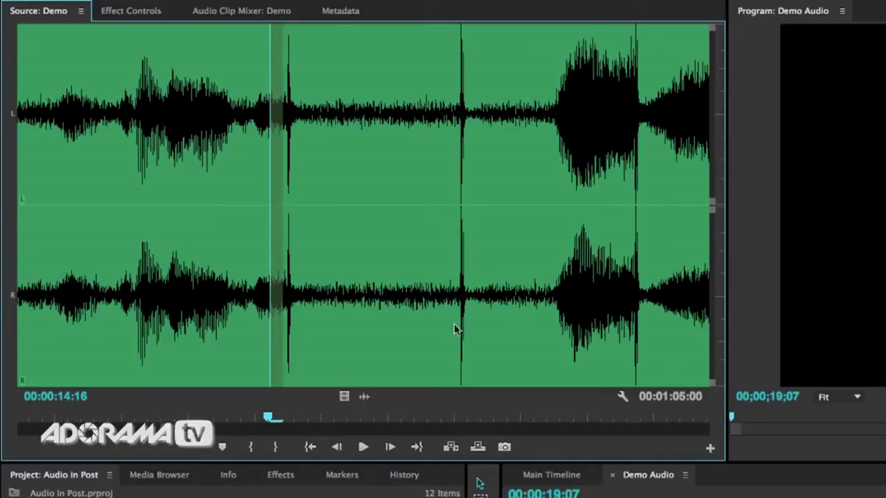
{"action": "key", "text": "space"}
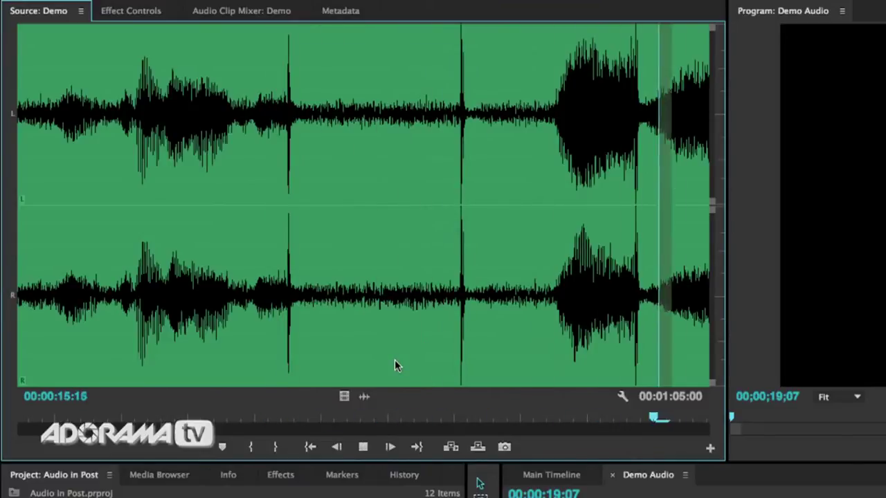
{"action": "key", "text": "space"}
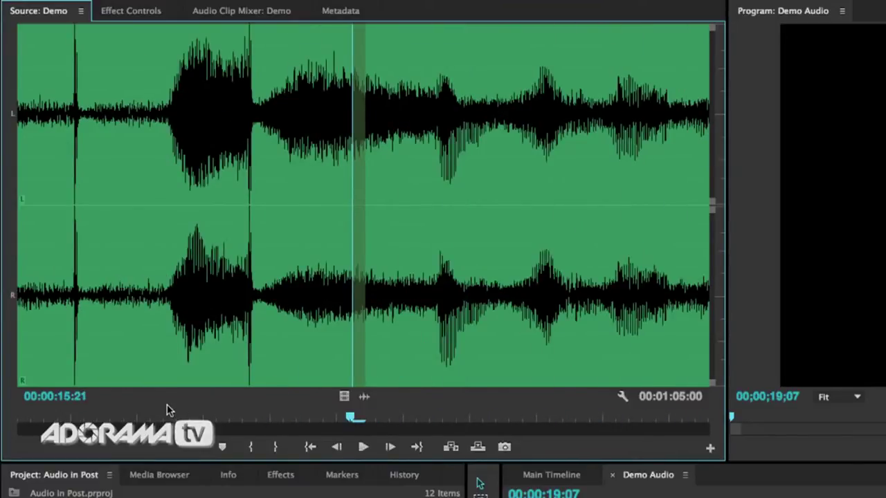
{"action": "left_click_drag", "start_coordinate": [348, 418], "coordinate": [145, 418]}
{"action": "key", "text": "space"}
{"action": "key", "text": "space"}
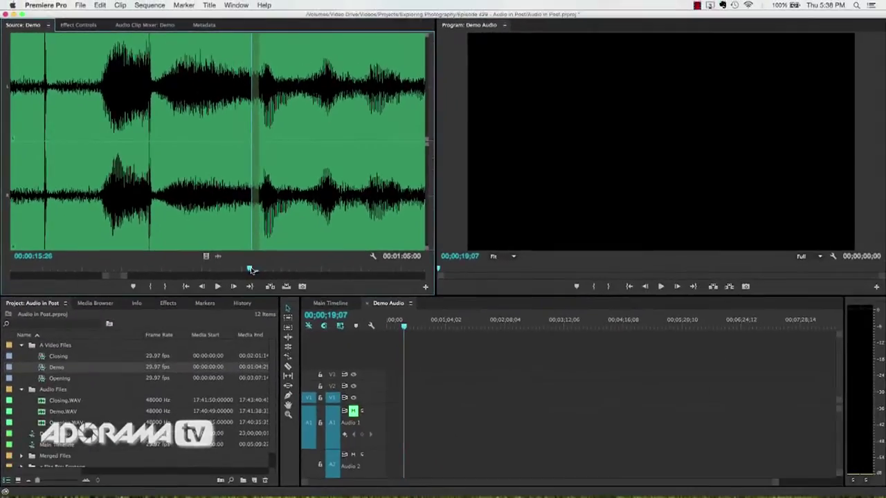
{"action": "left_click_drag", "start_coordinate": [231, 270], "coordinate": [175, 274]}
{"action": "key", "text": "space"}
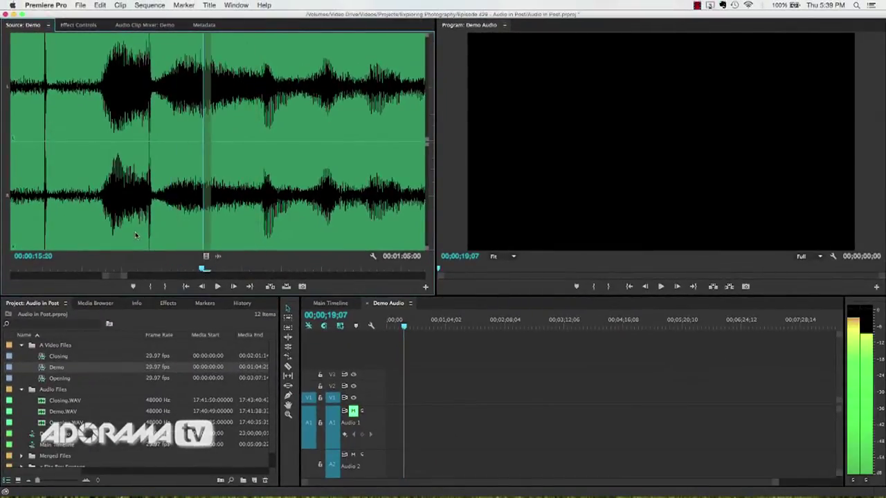
{"action": "left_click_drag", "start_coordinate": [117, 276], "coordinate": [110, 279]}
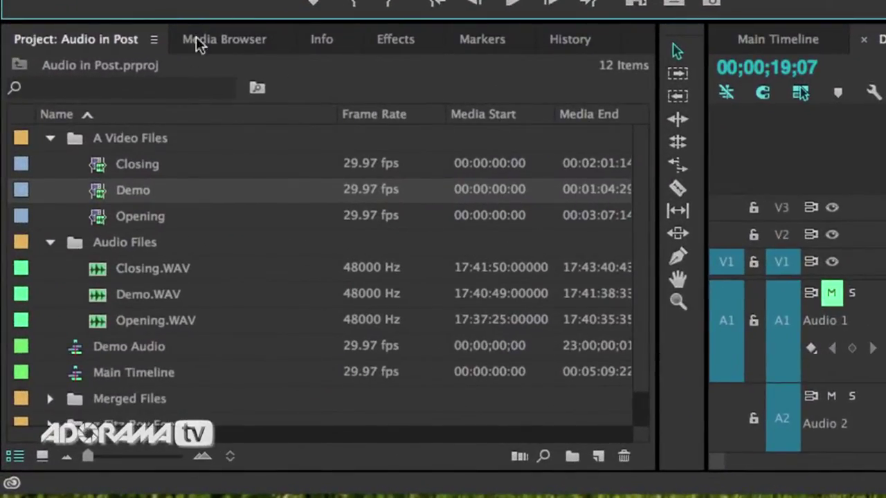
Open the Merge Clips settings for the Demo video clip together with Demo.WAV
{"action": "mouse_move", "coordinate": [98, 193]}
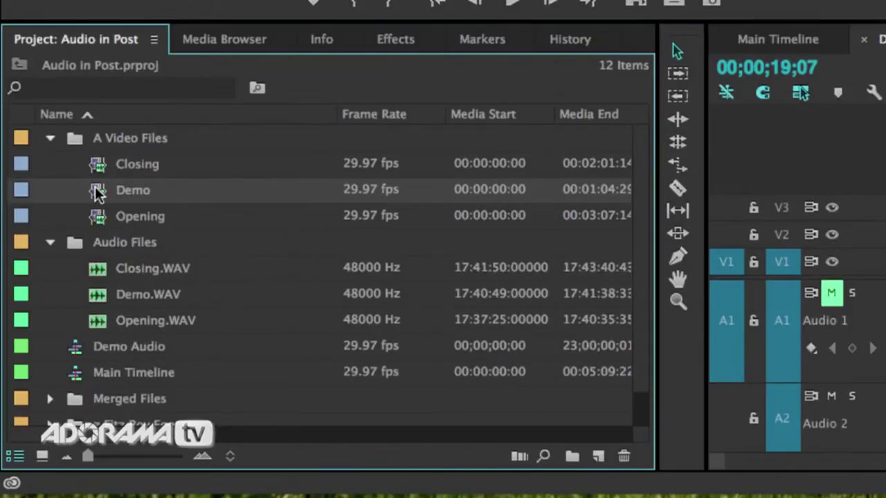
{"action": "left_click", "coordinate": [99, 296], "text": "super"}
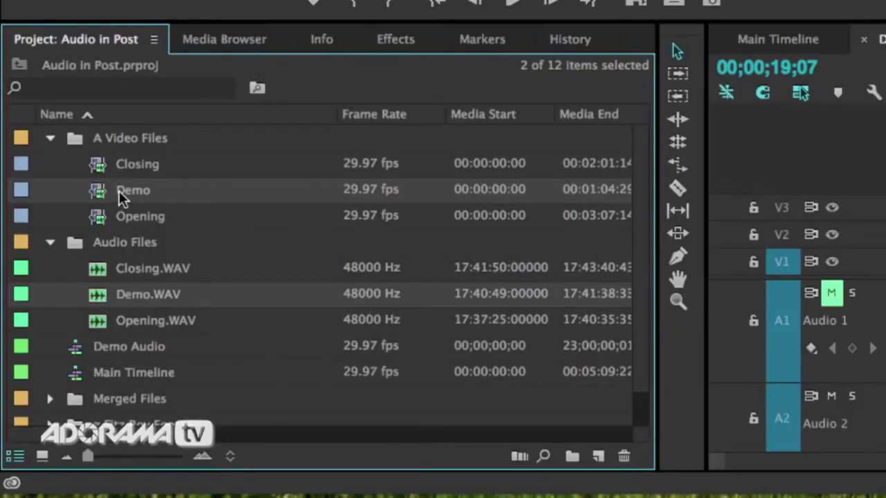
{"action": "right_click", "coordinate": [122, 293]}
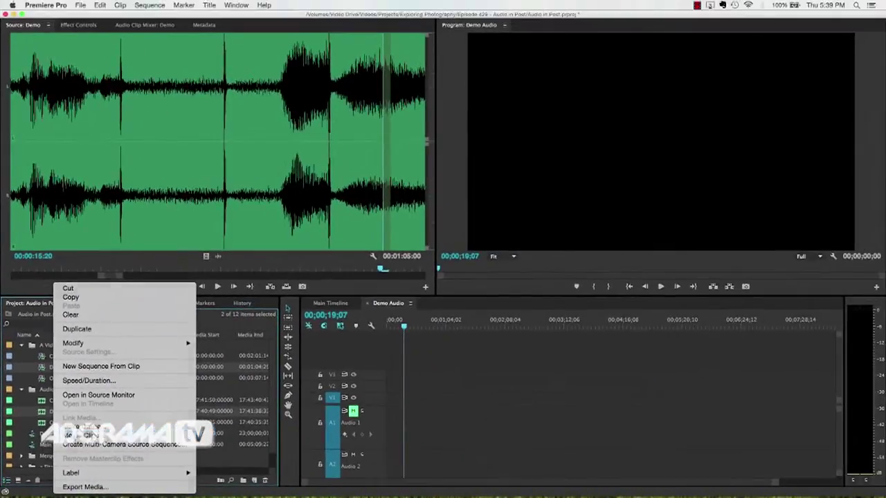
{"action": "left_click", "coordinate": [173, 352]}
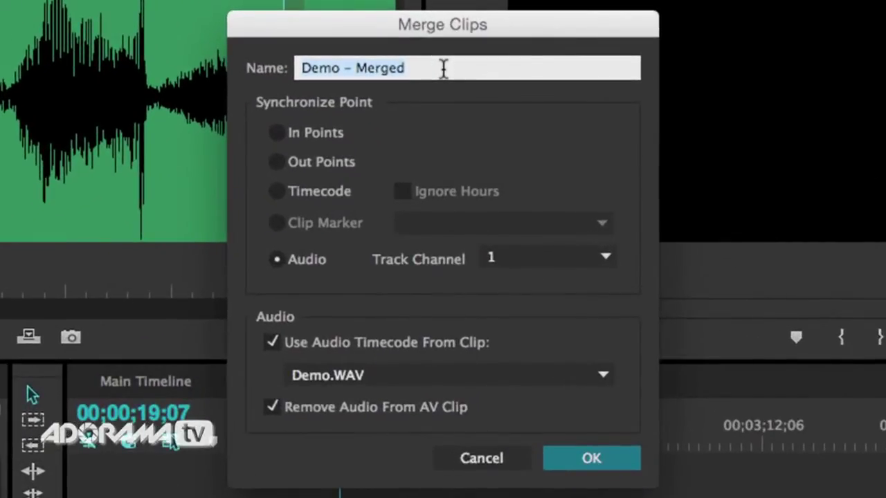
Name the merged clip with the owner's first name in possessive form plus "Merged Clip", and create it with audio synchronization
{"action": "type", "text": "Mark's Merged "}
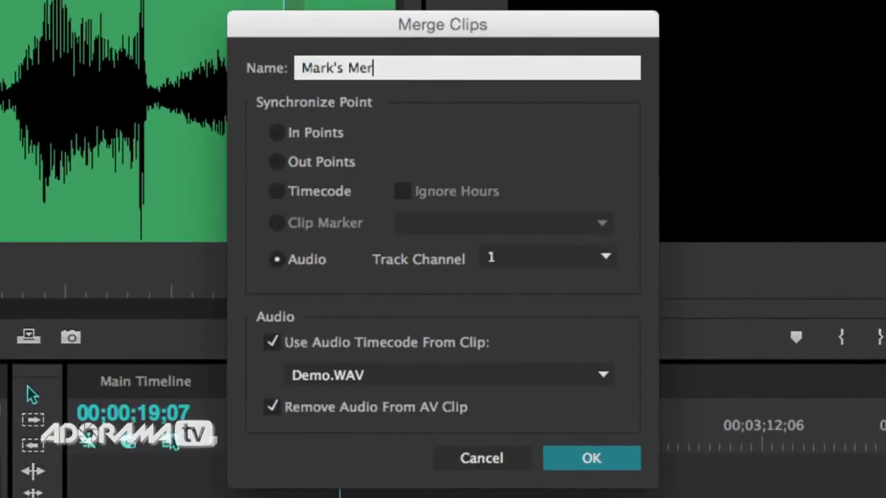
{"action": "type", "text": "CLip"}
{"action": "key", "text": "BackSpace"}
{"action": "key", "text": "BackSpace"}
{"action": "key", "text": "BackSpace"}
{"action": "type", "text": "lip"}
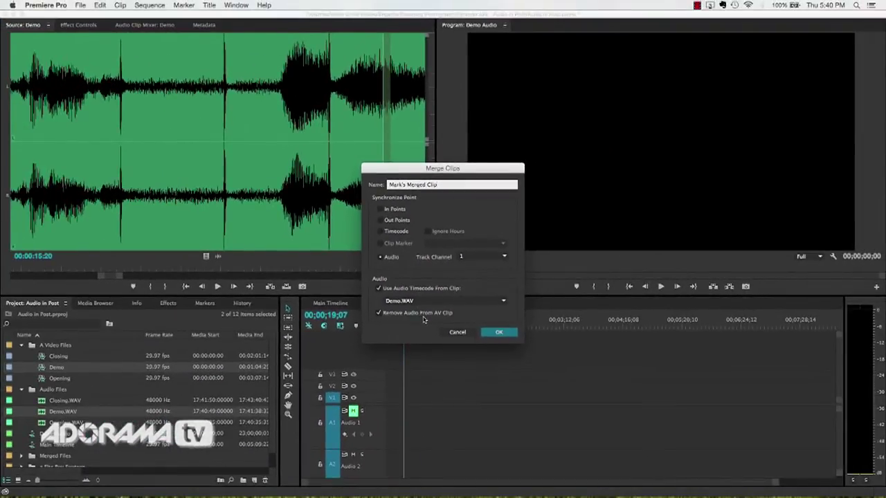
{"action": "left_click", "coordinate": [497, 335]}
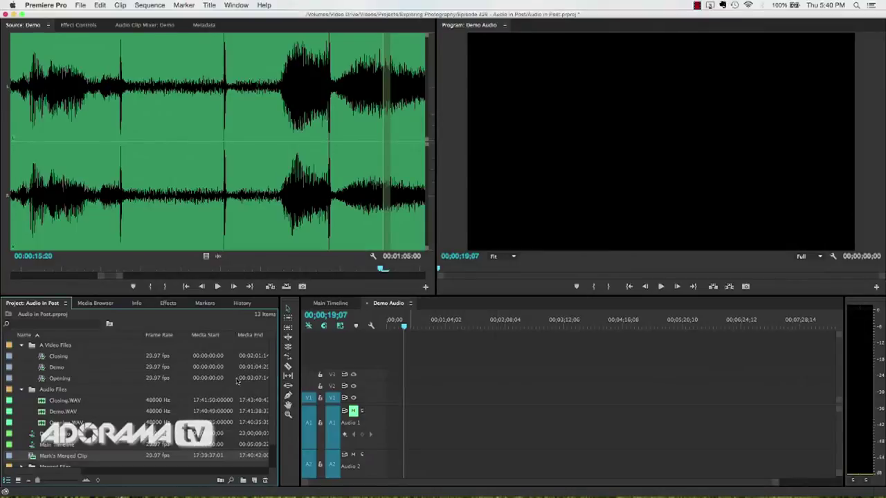
Load the new merged clip as the source and play a passage from 17:39:49:13 to check its audio sync
{"action": "double_click", "coordinate": [33, 457]}
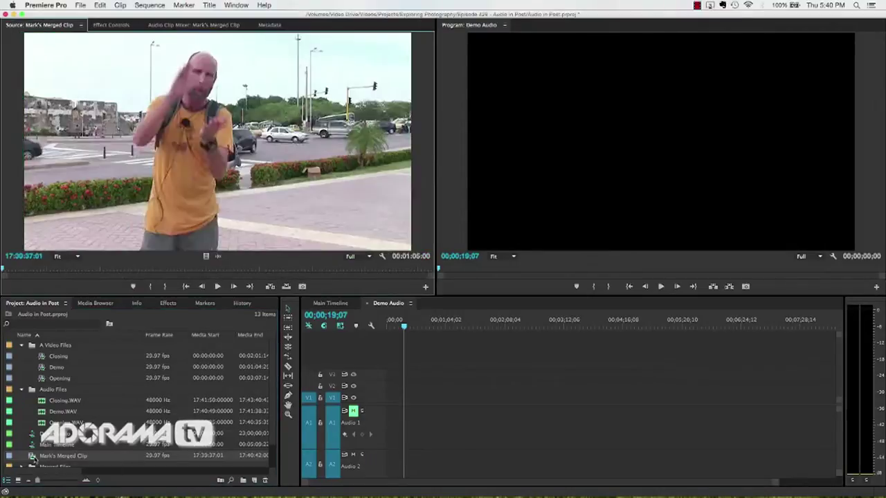
{"action": "left_click", "coordinate": [103, 270]}
{"action": "left_click_drag", "start_coordinate": [102, 271], "coordinate": [83, 275]}
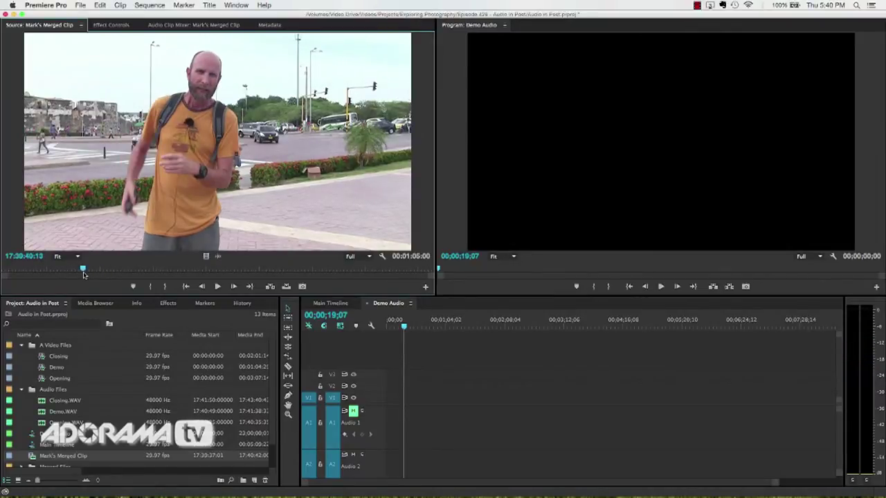
{"action": "key", "text": "space"}
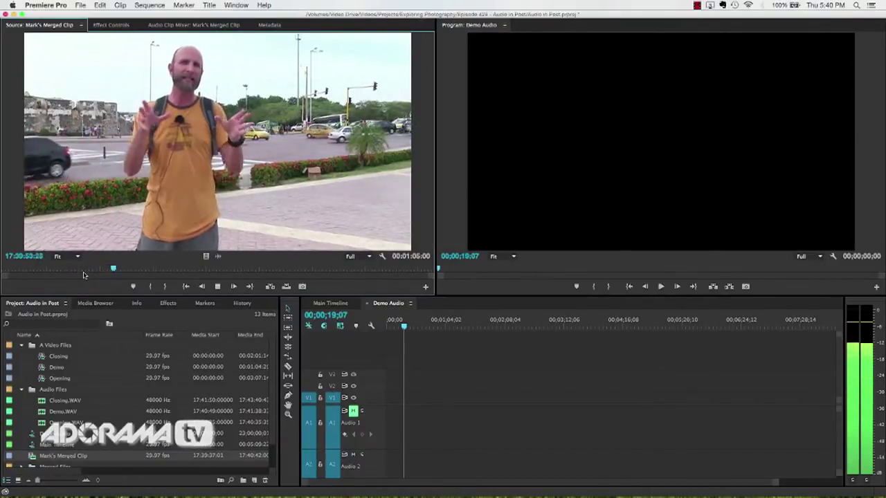
{"action": "key", "text": "space"}
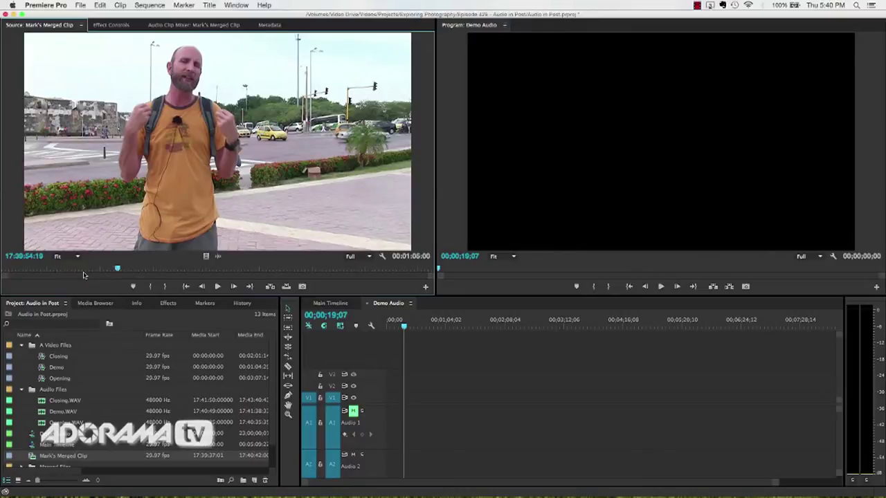
Place the merged clip at the start of the Demo Audio sequence and play its opening section up to 00;00;09;22
{"action": "left_click_drag", "start_coordinate": [405, 305], "coordinate": [396, 407]}
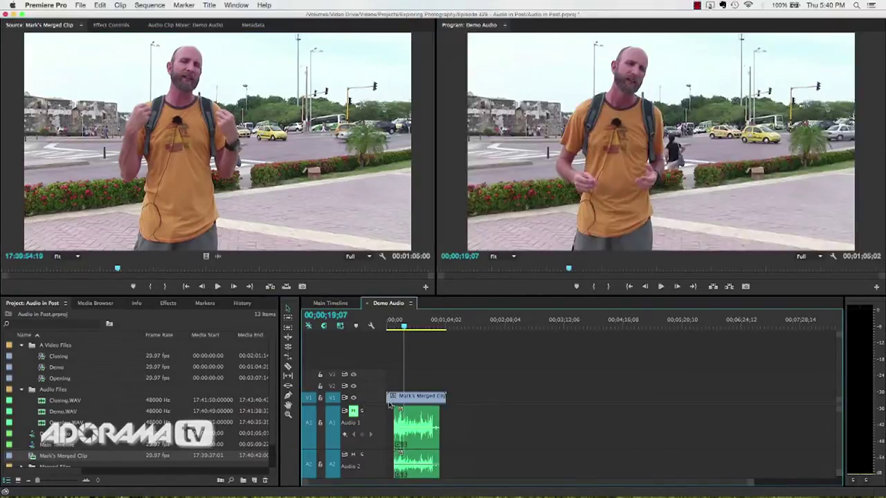
{"action": "key", "text": "equal"}
{"action": "key", "text": "equal"}
{"action": "left_click_drag", "start_coordinate": [405, 320], "coordinate": [390, 319]}
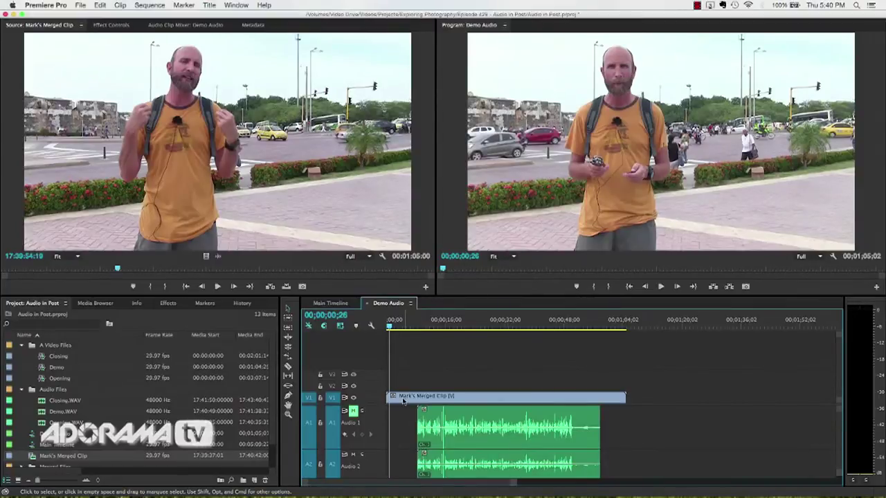
{"action": "key", "text": "space"}
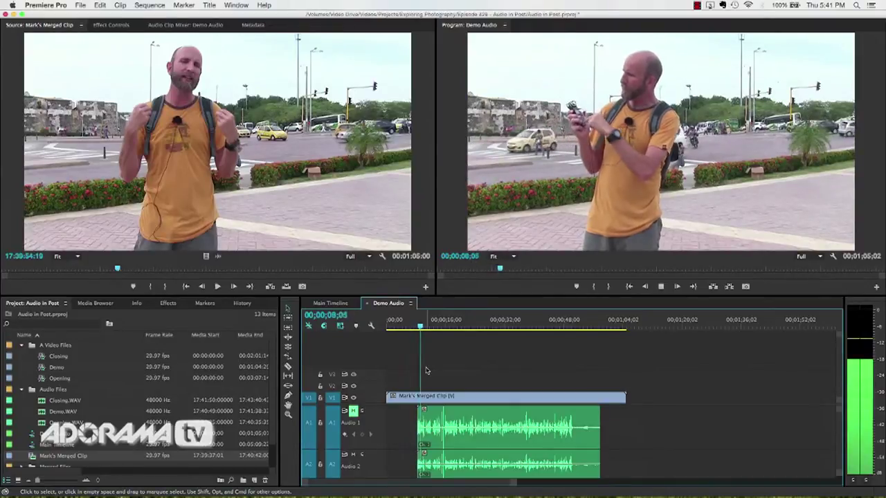
{"action": "key", "text": "space"}
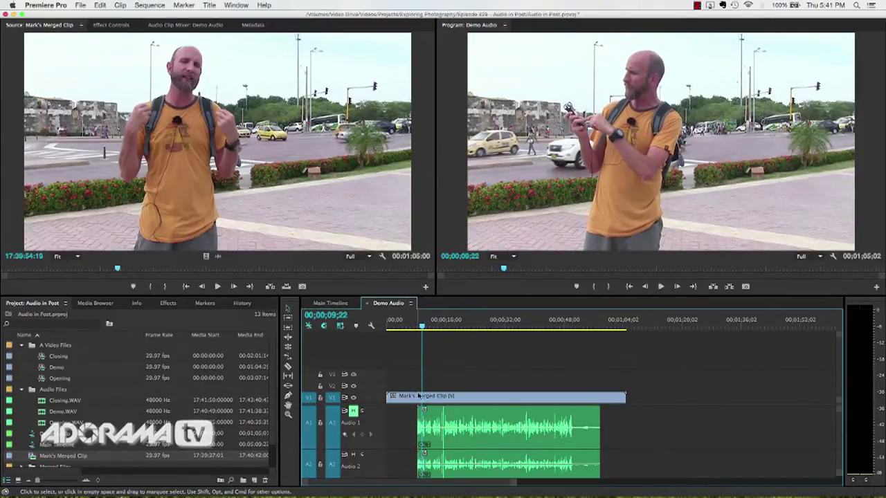
Split the merged clip across all tracks at 00;00;09;22 and delete the portion before the cut
{"action": "key", "text": "c"}
{"action": "left_click", "coordinate": [428, 396], "text": "shift"}
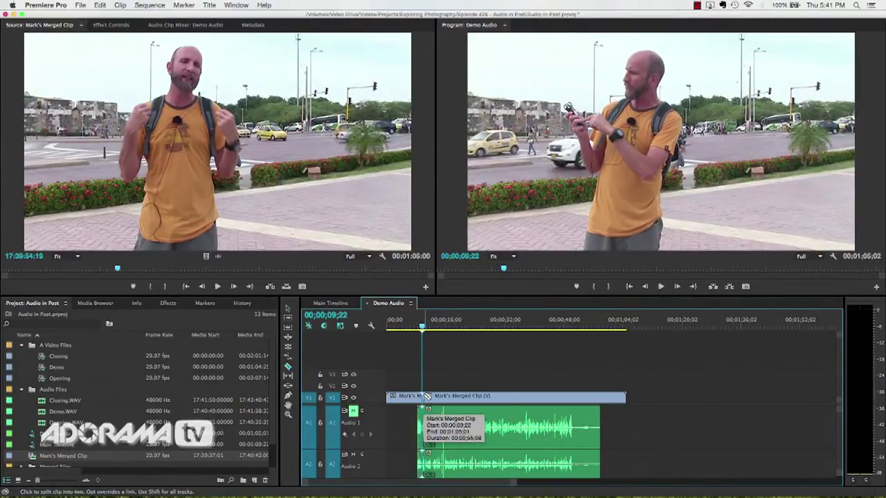
{"action": "key", "text": "v"}
{"action": "left_click", "coordinate": [406, 396]}
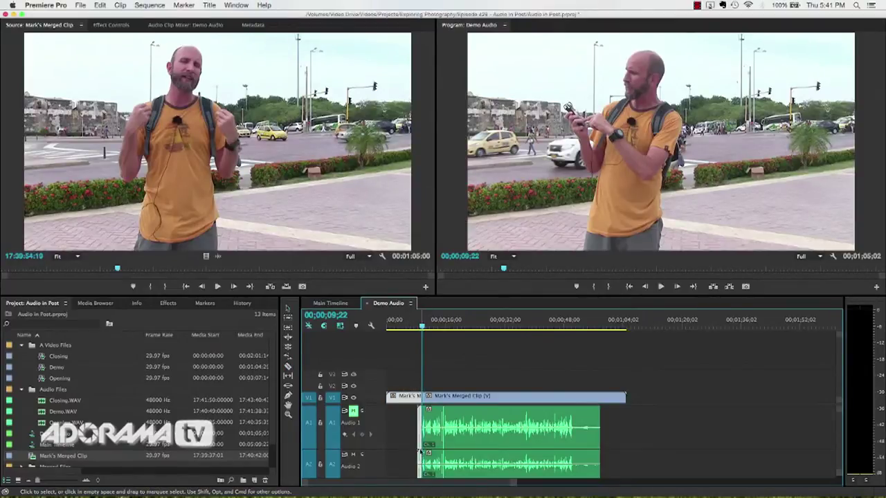
{"action": "key", "text": "Delete"}
Cut off the merged clip's video tail where its audio ends, and clear the remaining clip from the sequence
{"action": "key", "text": "c"}
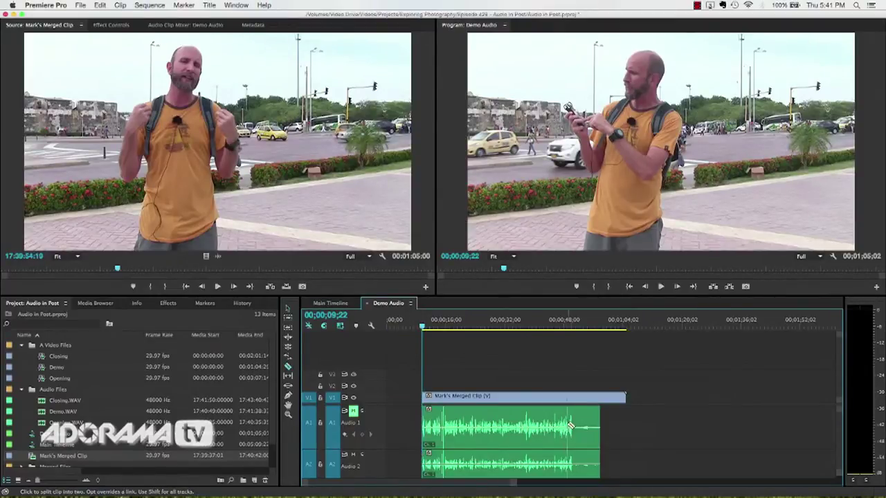
{"action": "left_click", "coordinate": [600, 399]}
{"action": "key", "text": "v"}
{"action": "left_click", "coordinate": [618, 398]}
{"action": "key", "text": "Delete"}
{"action": "left_click_drag", "start_coordinate": [494, 376], "coordinate": [551, 433]}
{"action": "key", "text": "Delete"}
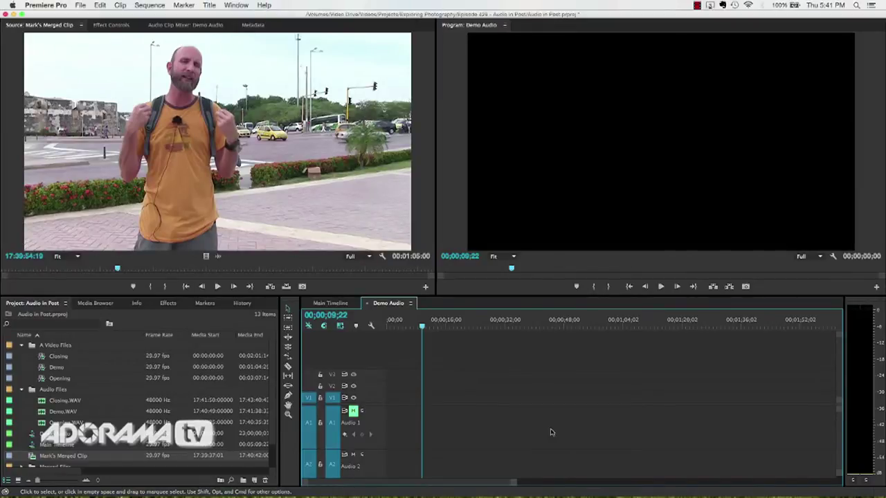
Load the Demo video as the source and view its Composite Video display before returning to the Audio Waveform display
{"action": "double_click", "coordinate": [41, 371]}
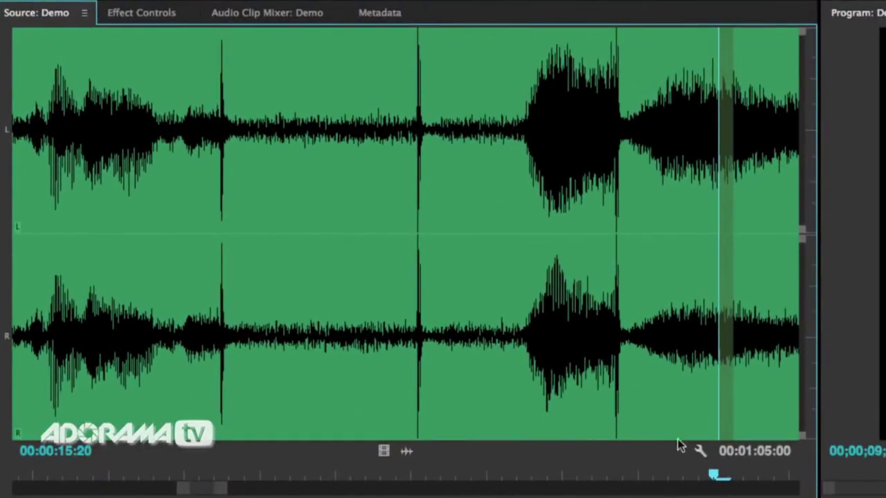
{"action": "left_click", "coordinate": [700, 452]}
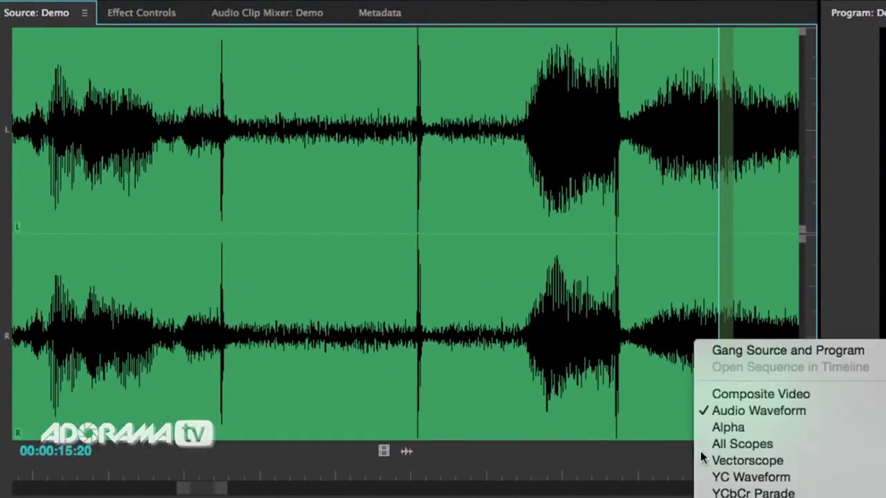
{"action": "left_click", "coordinate": [763, 393]}
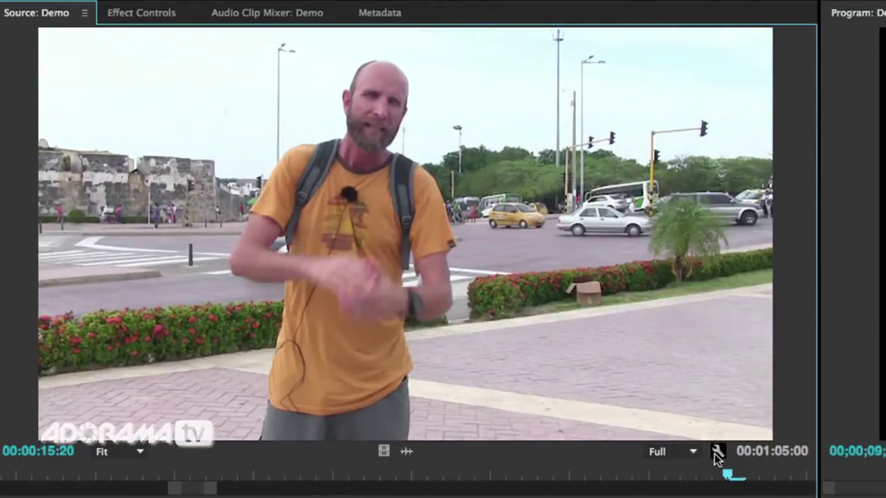
{"action": "left_click", "coordinate": [717, 451]}
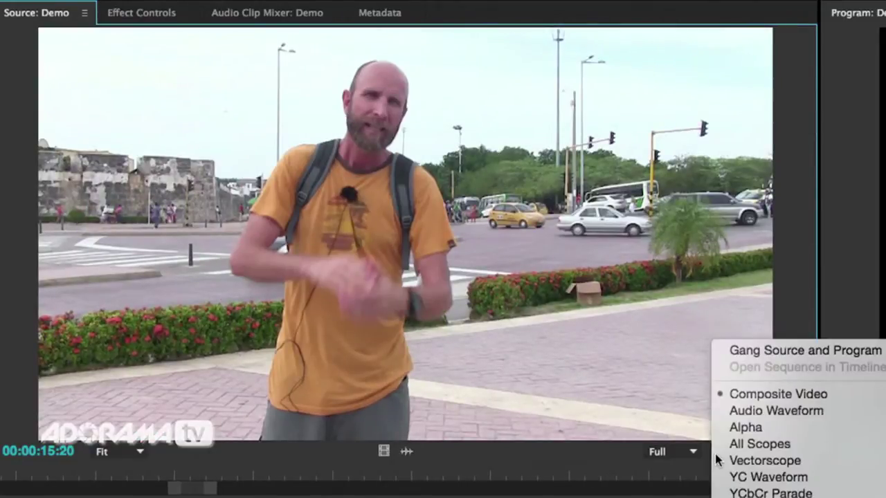
{"action": "left_click", "coordinate": [771, 415]}
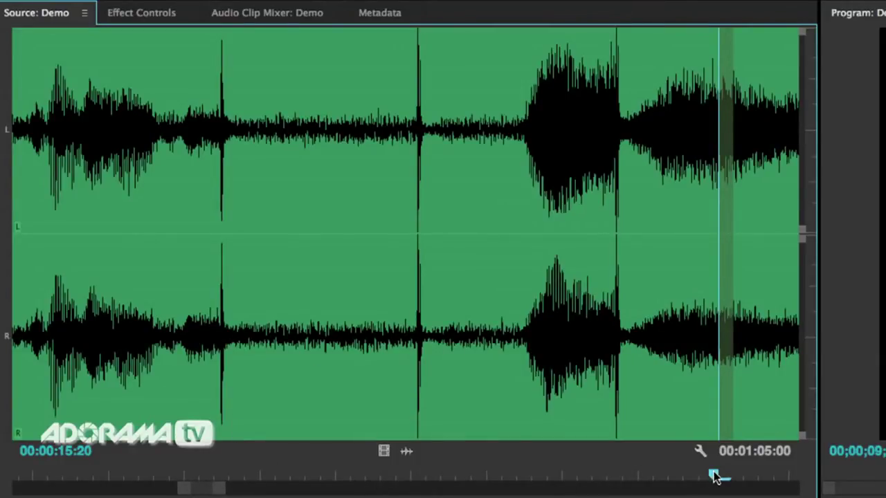
Add a marker at each of the three clap spikes in the Demo video's waveform, from 00:00:14:17 to 00:00:15:13
{"action": "left_click_drag", "start_coordinate": [716, 477], "coordinate": [218, 493]}
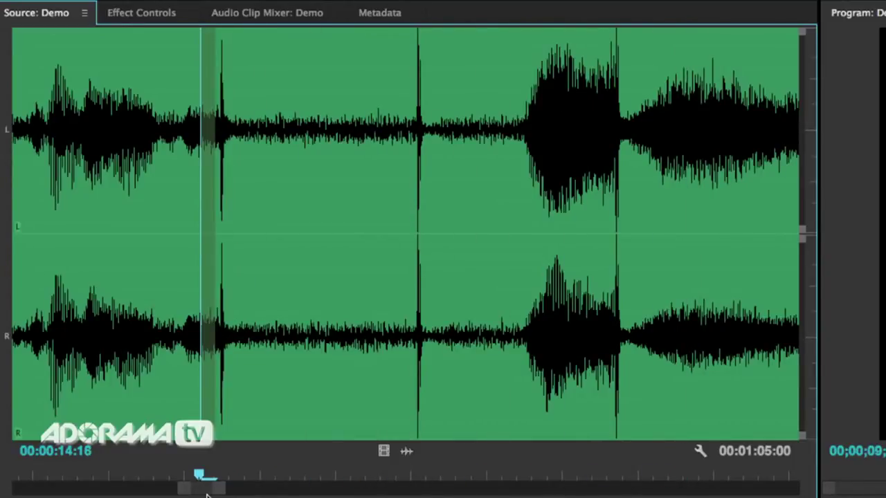
{"action": "left_click_drag", "start_coordinate": [207, 494], "coordinate": [206, 494]}
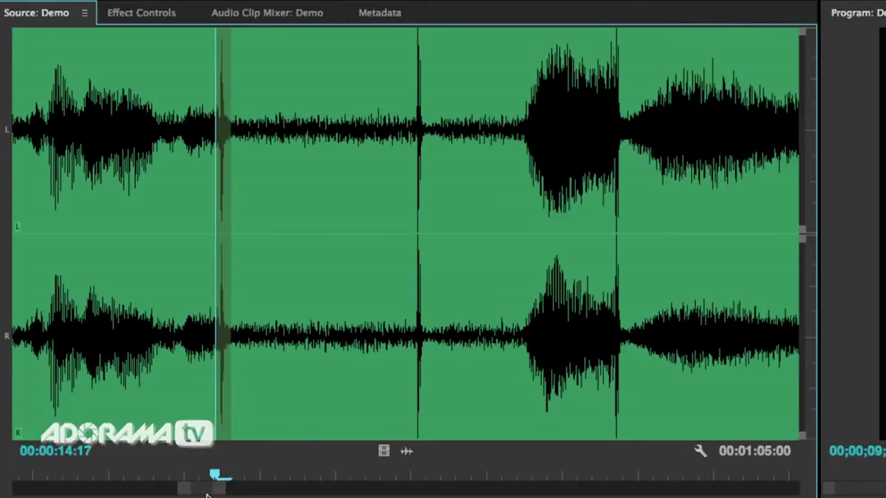
{"action": "key", "text": "m"}
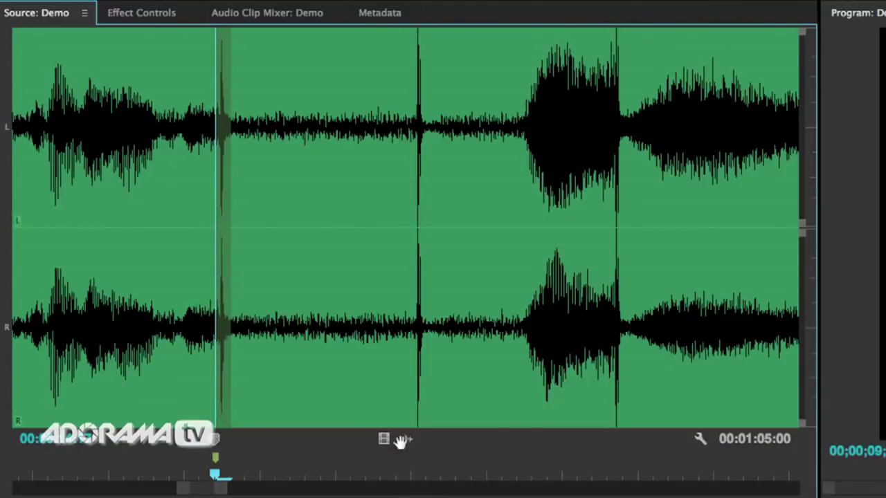
{"action": "left_click", "coordinate": [369, 479]}
{"action": "left_click", "coordinate": [392, 479]}
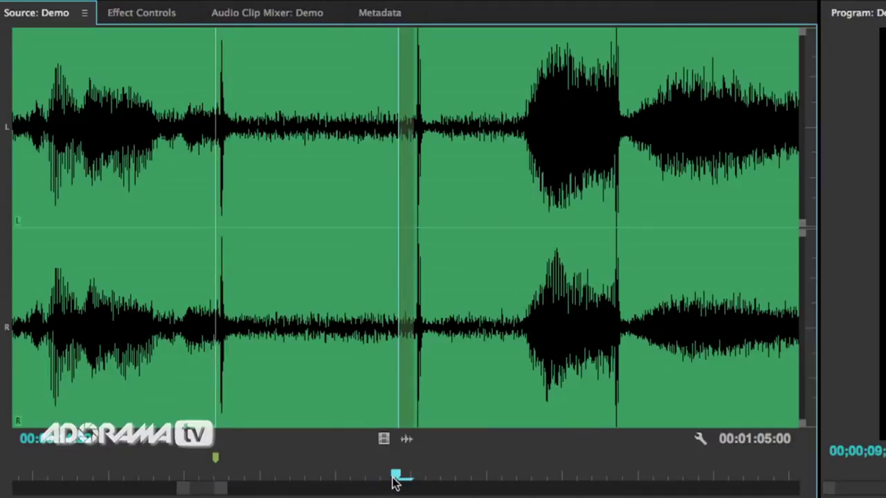
{"action": "key", "text": "m"}
{"action": "key", "text": "space"}
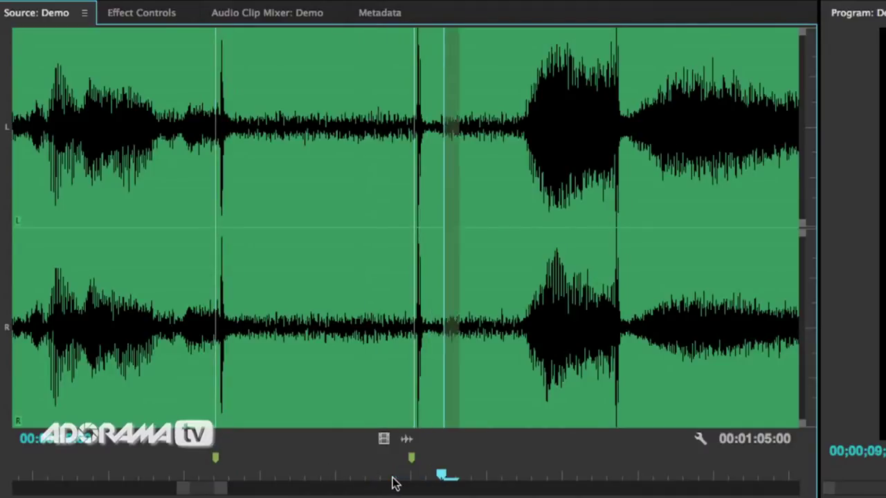
{"action": "key", "text": "m"}
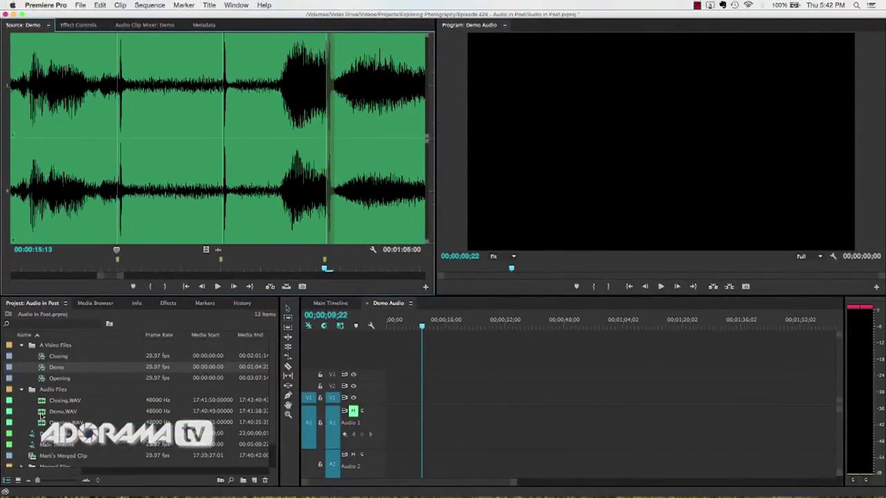
Load Demo.WAV as the source and mark its three clap spikes at 17:40:55:05, 17:40:55:18 and 17:40:56:01
{"action": "double_click", "coordinate": [43, 411]}
{"action": "key", "text": "space"}
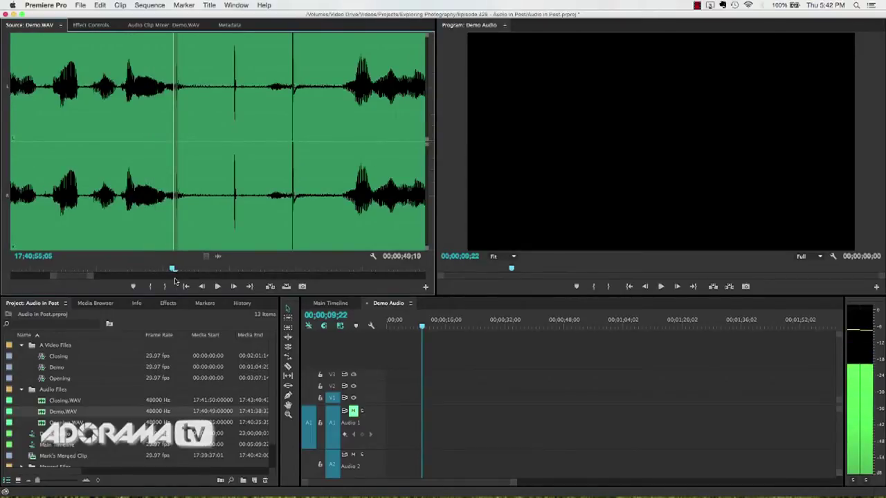
{"action": "key", "text": "m"}
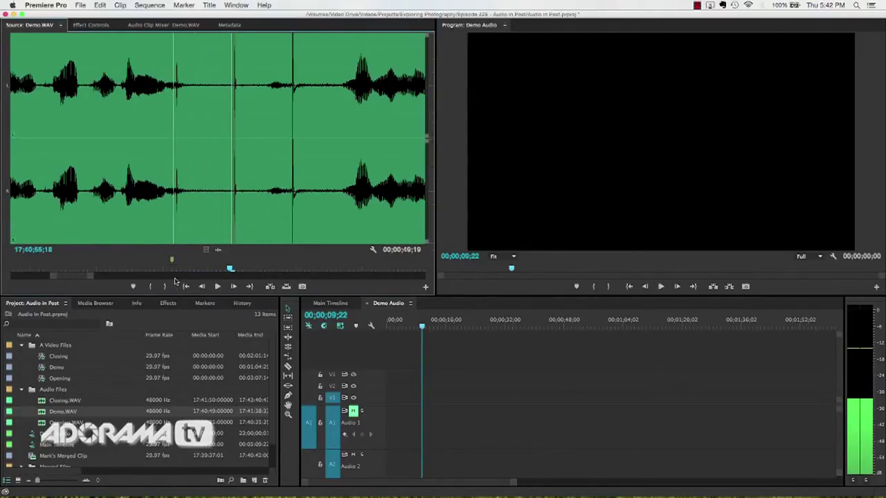
{"action": "key", "text": "m"}
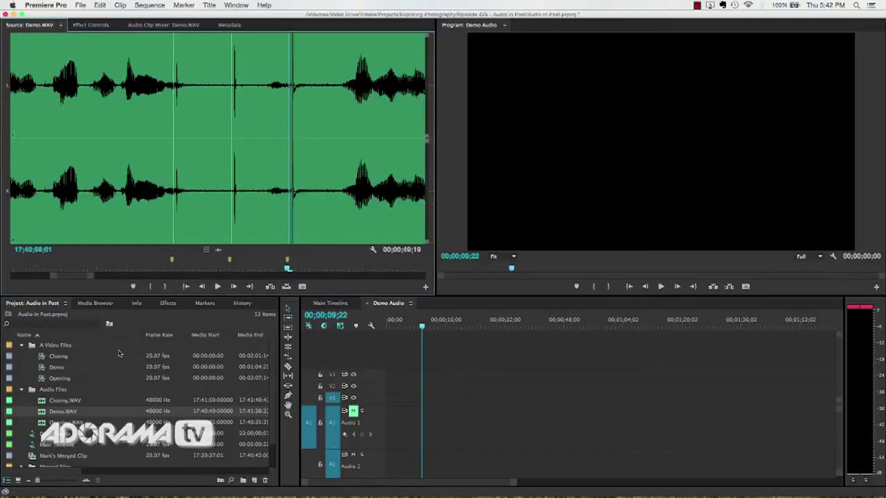
Load the Demo video in Composite Video display and place it at the start of the Demo Audio sequence on V1
{"action": "double_click", "coordinate": [42, 371]}
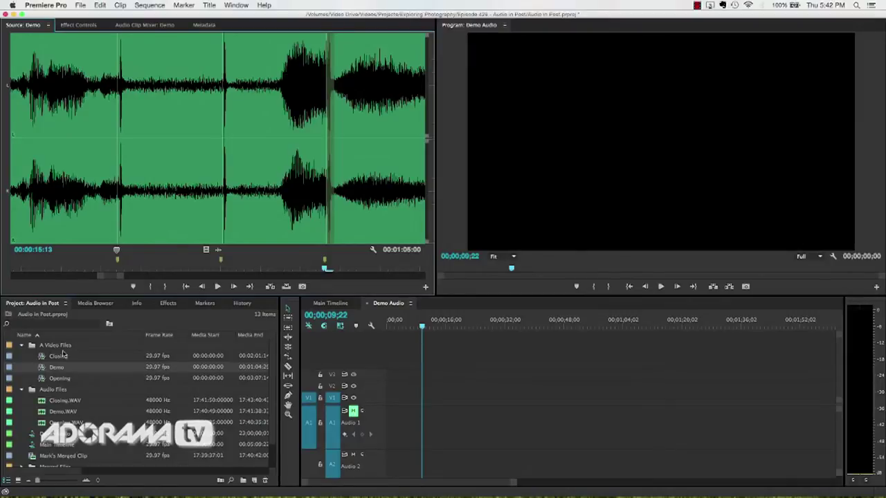
{"action": "left_click", "coordinate": [374, 250]}
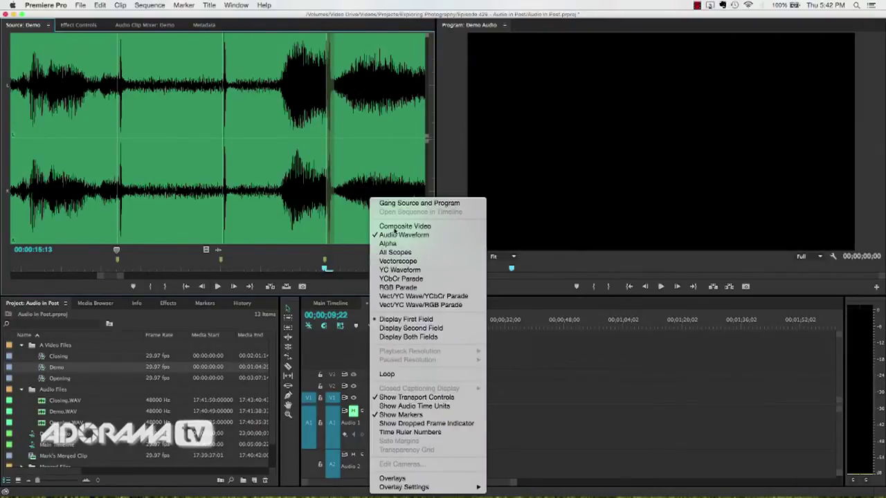
{"action": "left_click", "coordinate": [393, 231]}
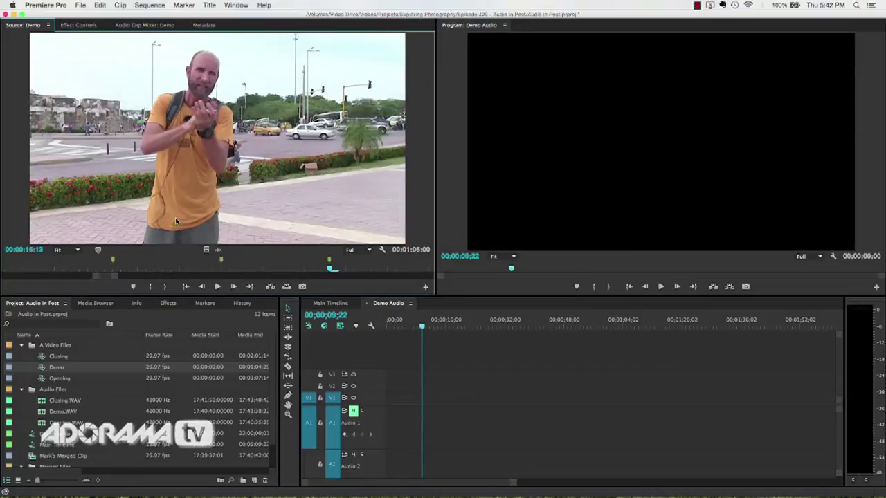
{"action": "left_click_drag", "start_coordinate": [213, 211], "coordinate": [391, 397]}
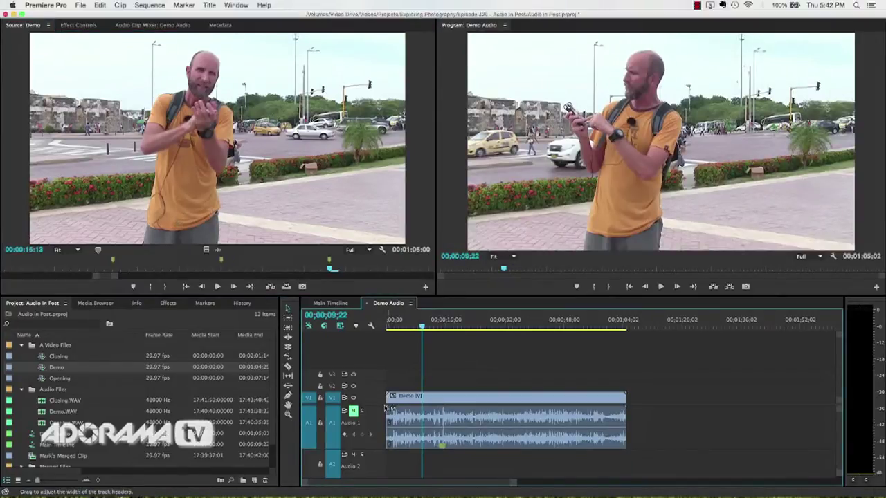
Set the playhead to 00;00;14;12 just before the Demo clip's clap markers and place Demo.WAV on Audio 2 beneath it
{"action": "key", "text": "="}
{"action": "key", "text": "="}
{"action": "key", "text": "="}
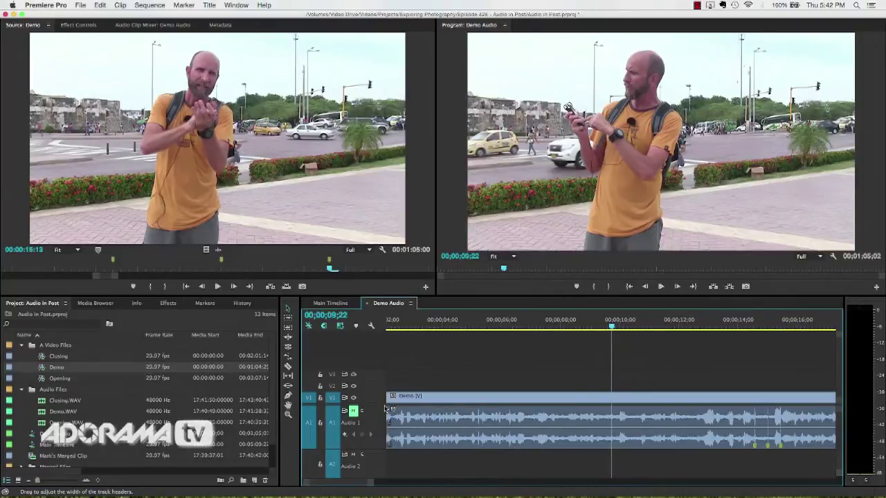
{"action": "scroll", "coordinate": [766, 444], "scroll_direction": "right", "scroll_amount": 5}
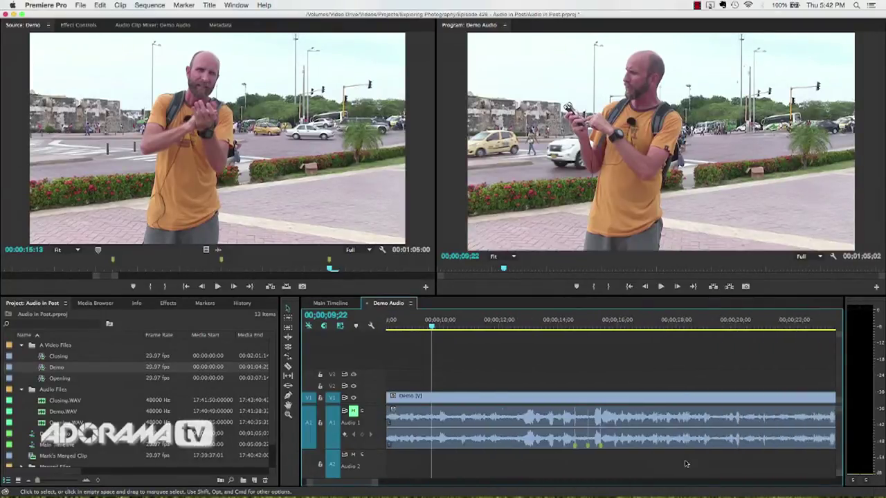
{"action": "left_click", "coordinate": [516, 322]}
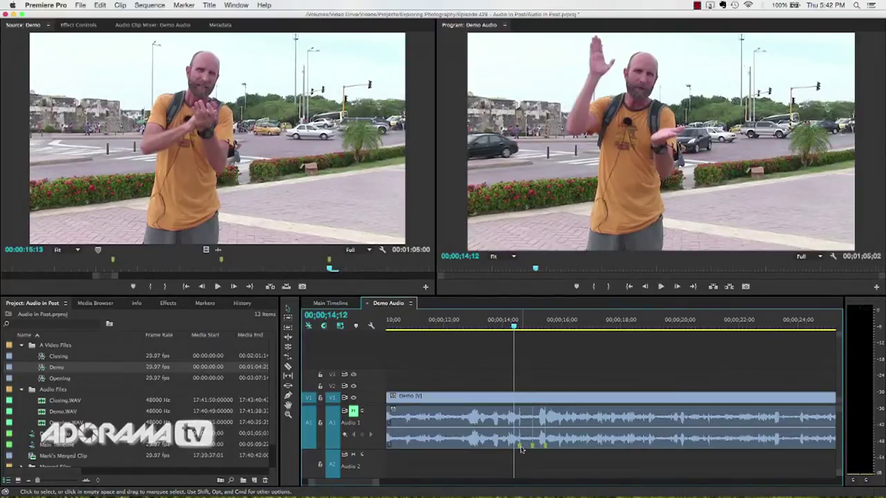
{"action": "key", "text": "="}
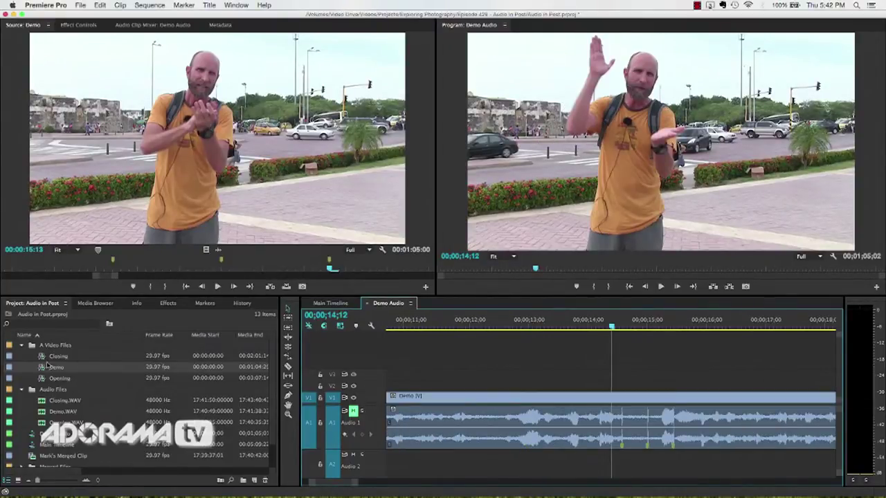
{"action": "double_click", "coordinate": [43, 413]}
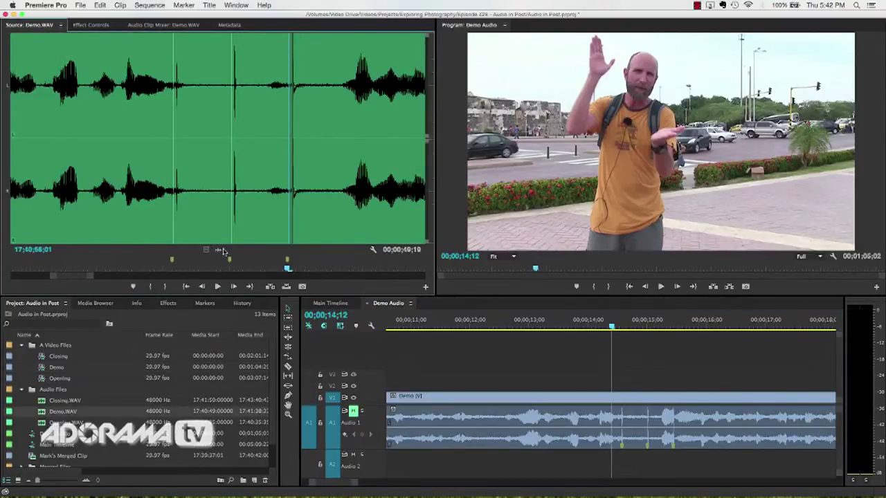
{"action": "left_click_drag", "start_coordinate": [219, 252], "coordinate": [512, 465]}
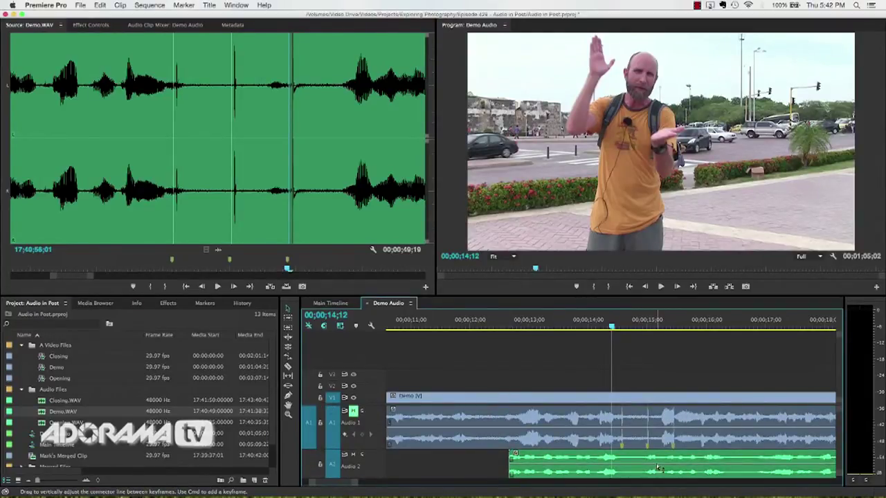
Move Demo.WAV along Audio 2 so its three clap markers line up with the Demo clip's clap markers on Audio 1
{"action": "left_click_drag", "start_coordinate": [658, 470], "coordinate": [605, 470]}
{"action": "left_click_drag", "start_coordinate": [666, 470], "coordinate": [618, 469]}
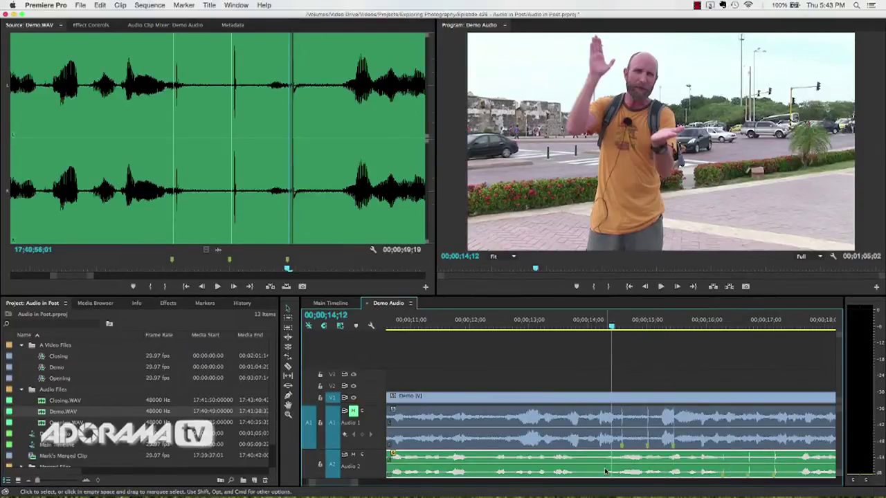
{"action": "key", "text": "minus"}
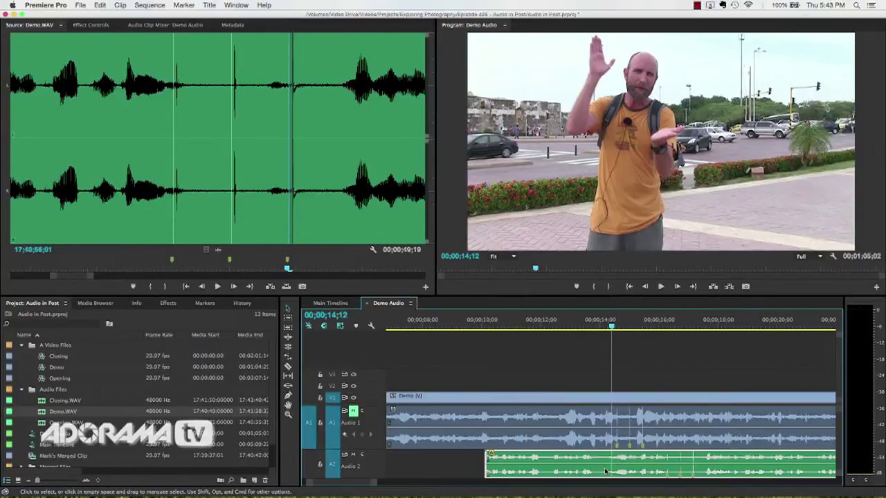
{"action": "left_click", "coordinate": [483, 464]}
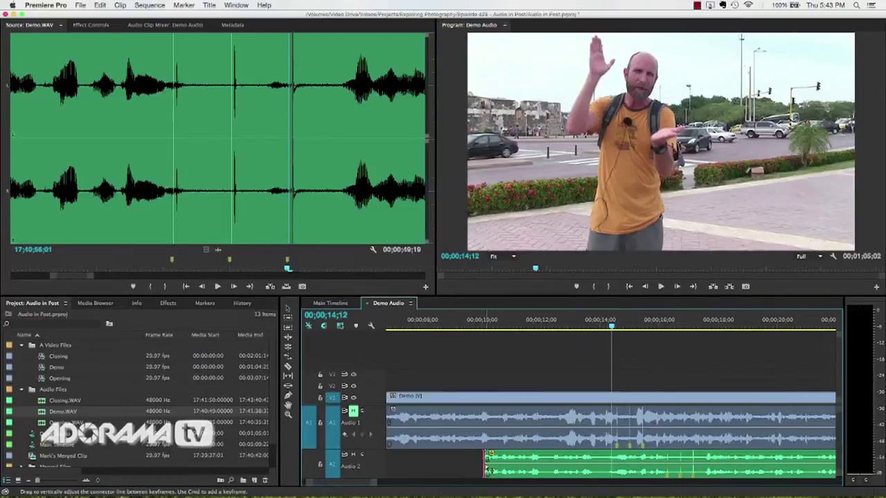
{"action": "left_click_drag", "start_coordinate": [481, 464], "coordinate": [604, 474]}
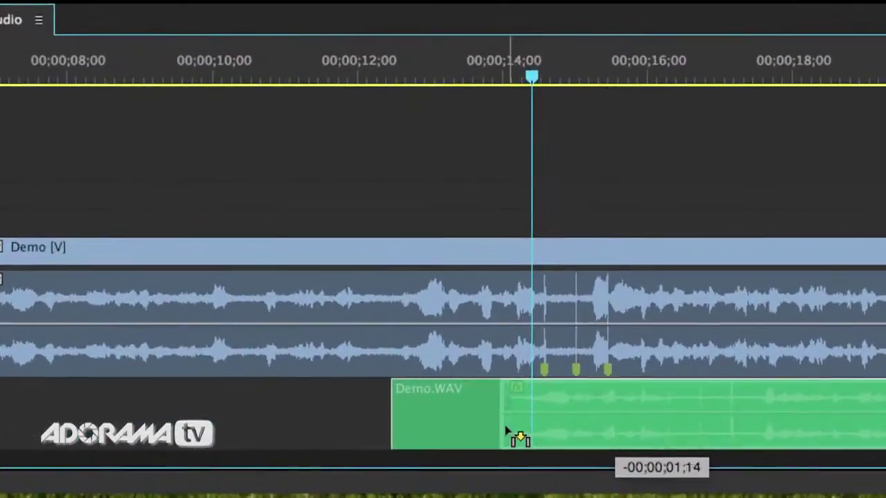
{"action": "left_click_drag", "start_coordinate": [506, 430], "coordinate": [503, 429]}
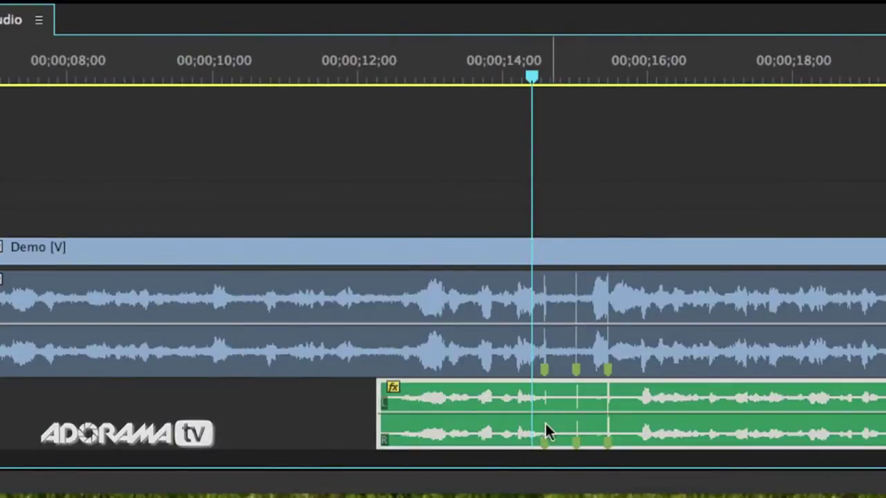
Check the sync by playing the sequence with Audio 1 muted, and unmute Audio 1 to play both tracks together
{"action": "key", "text": "equal"}
{"action": "key", "text": "equal"}
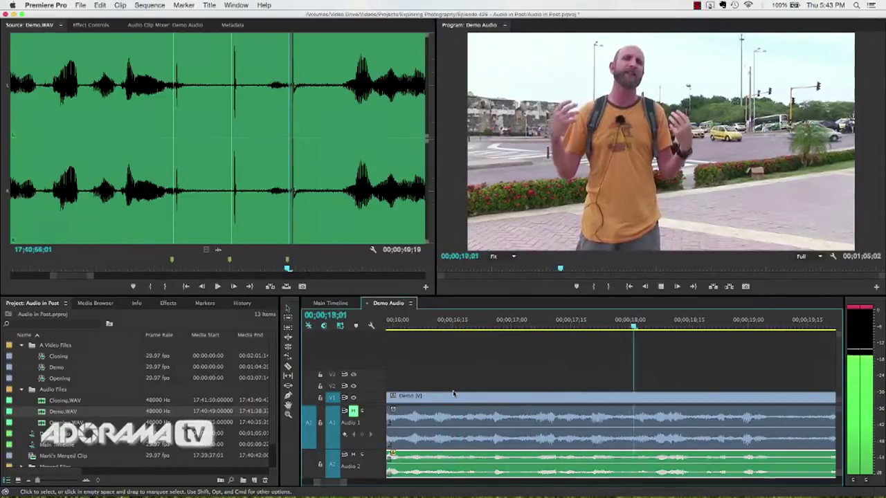
{"action": "key", "text": "space"}
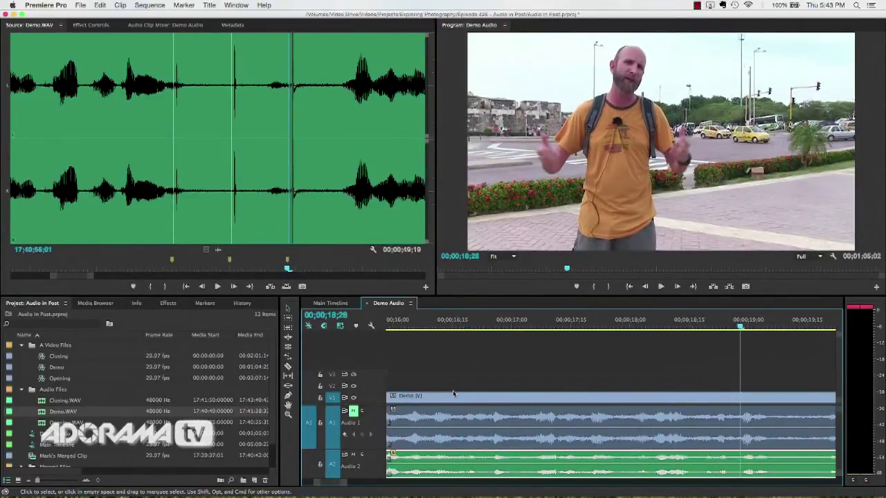
{"action": "left_click", "coordinate": [353, 411]}
{"action": "key", "text": "space"}
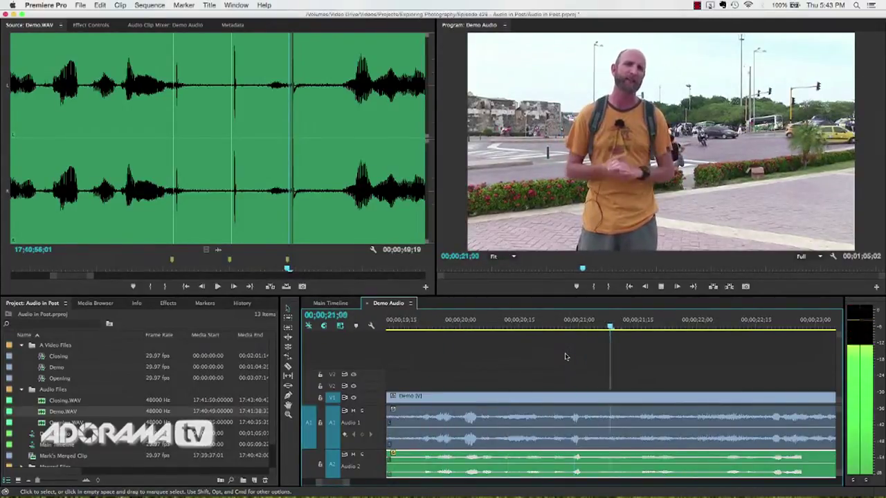
{"action": "key", "text": "space"}
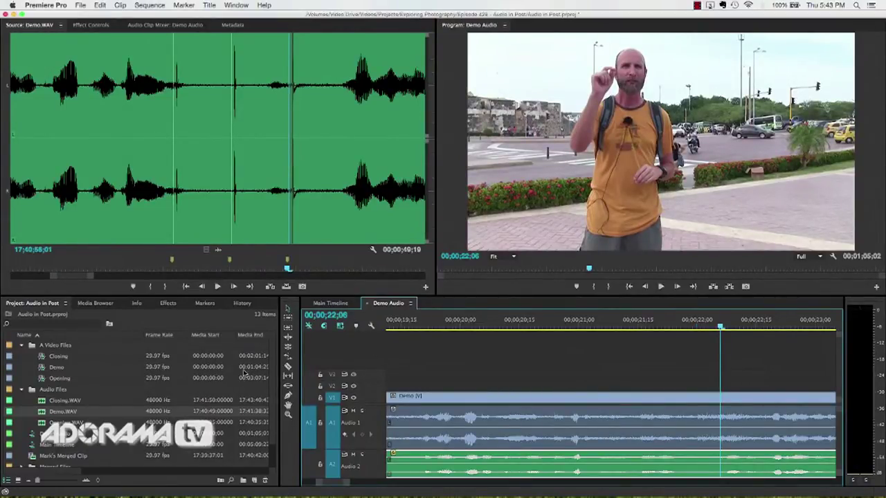
{"action": "right_click", "coordinate": [60, 413]}
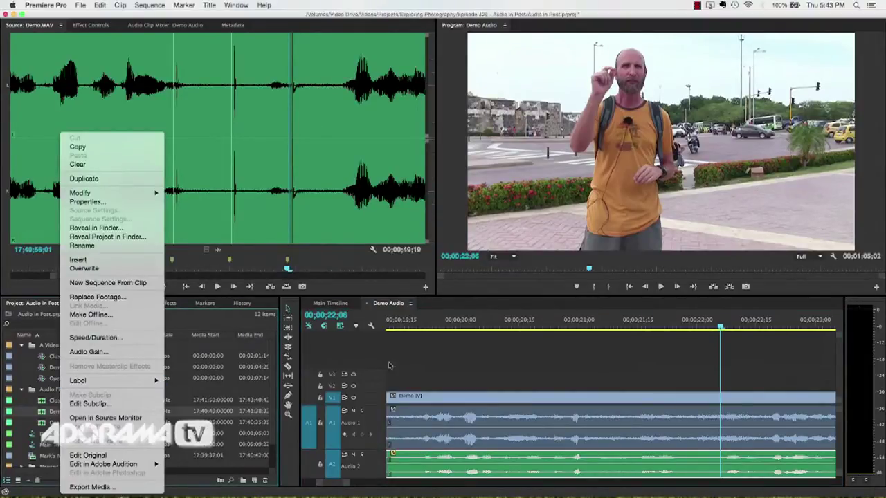
{"action": "left_click", "coordinate": [415, 363]}
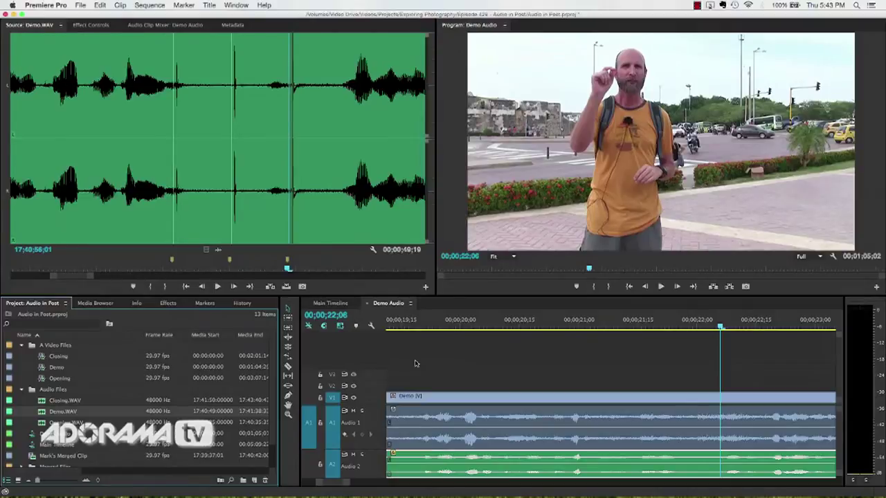